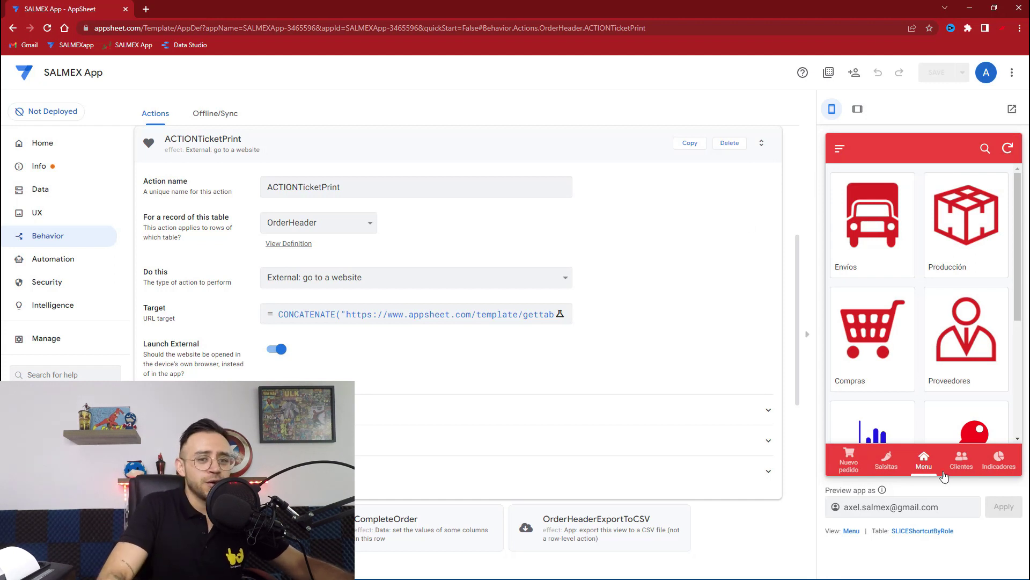
# Open an order in the Pedidos preview and generate its SALMEX sales-ticket PDF.
pyautogui.scroll(-4, 932, 394)
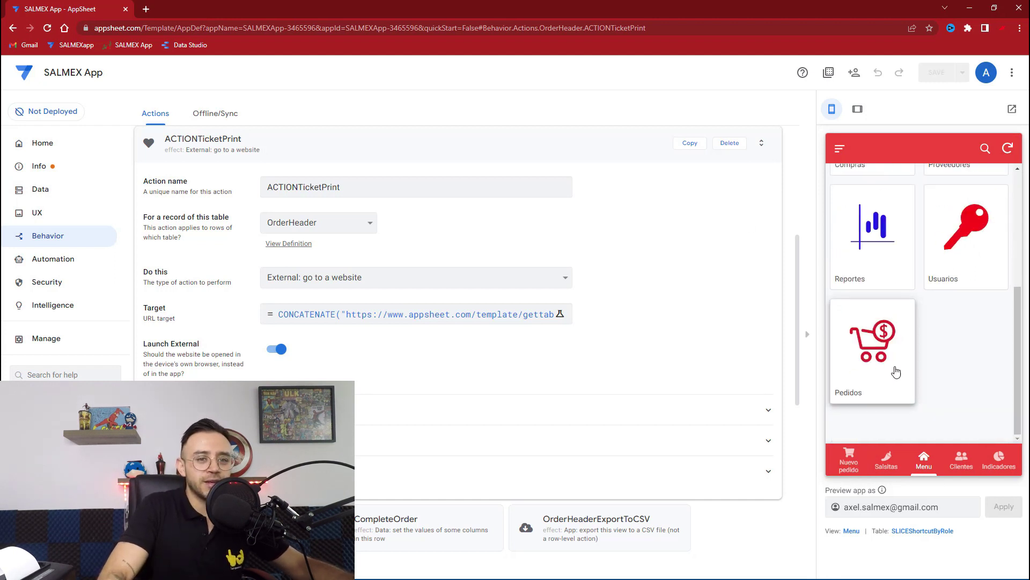
pyautogui.click(878, 213)
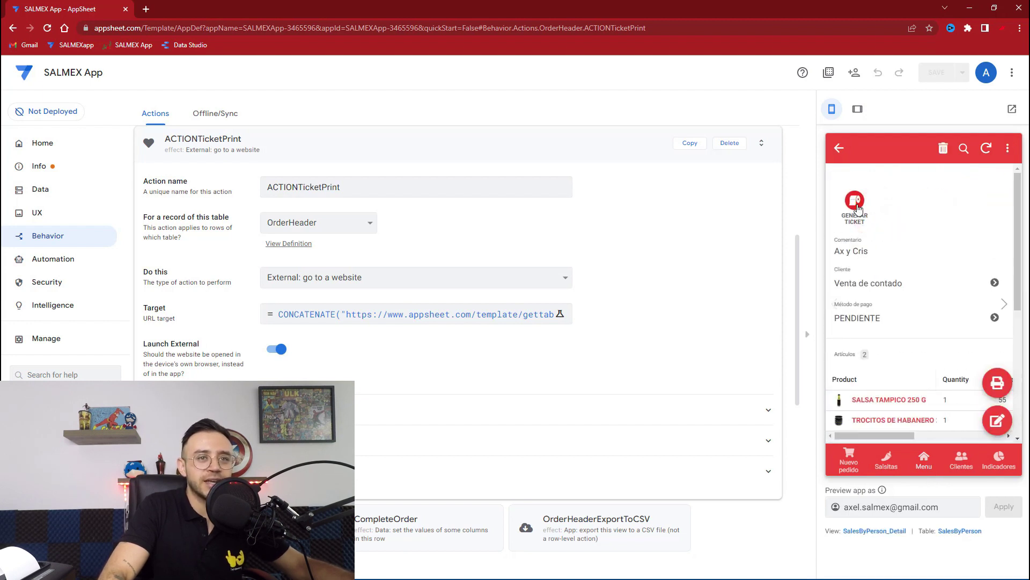
pyautogui.click(997, 382)
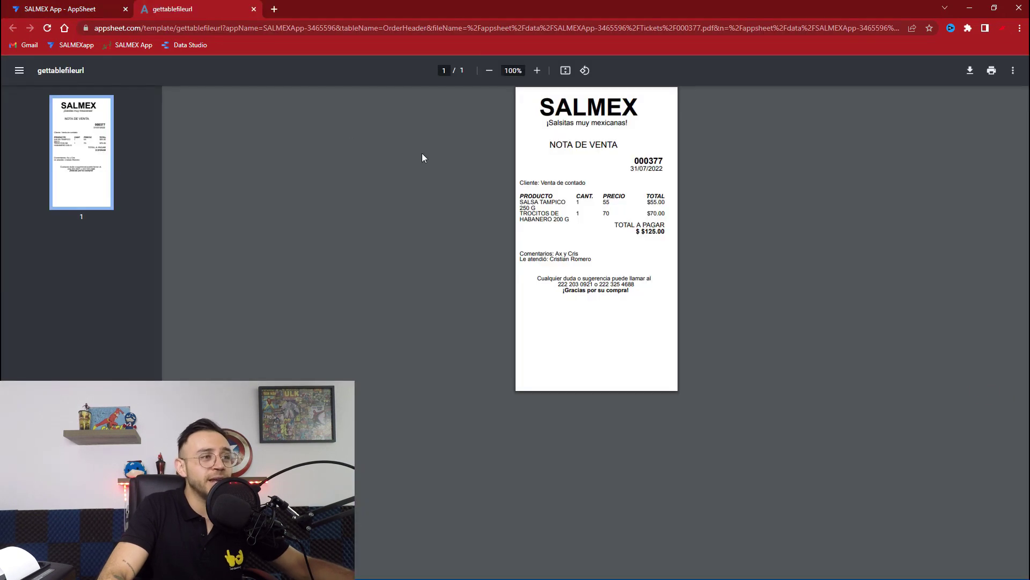
# Close the ticket PDF and bring up File Explorer maximized on Quick access.
pyautogui.click(255, 9)
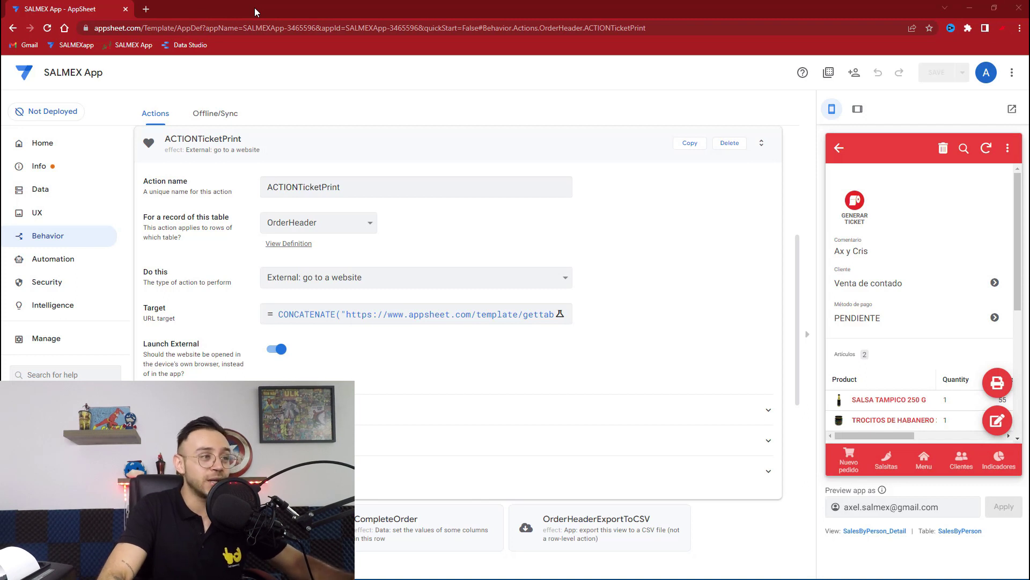
pyautogui.press('super+e')
pyautogui.doubleClick(564, 283)
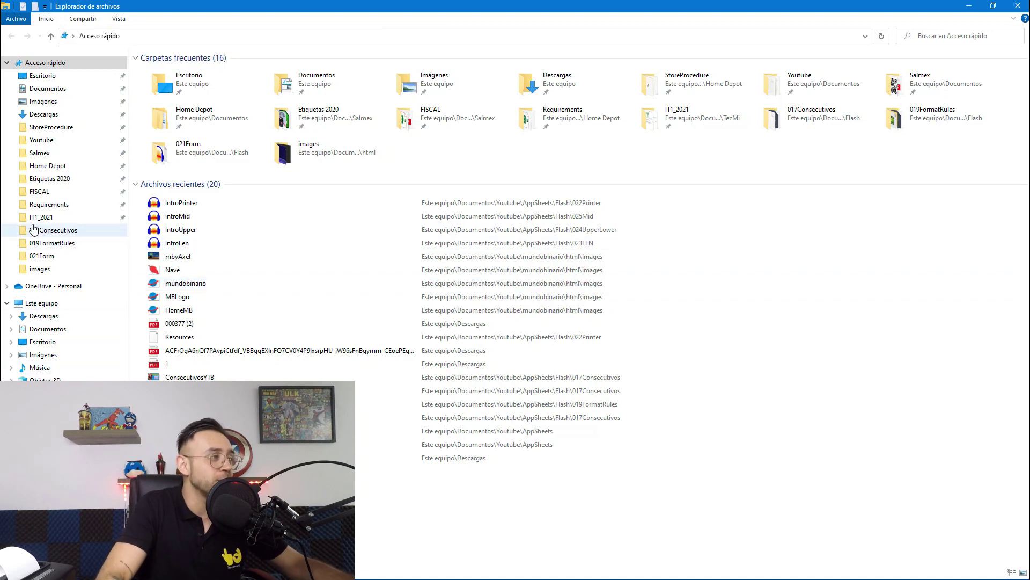
# Browse to the 022Printer folder and launch the POS-80-Series driver installer.
pyautogui.click(43, 256)
pyautogui.click(257, 36)
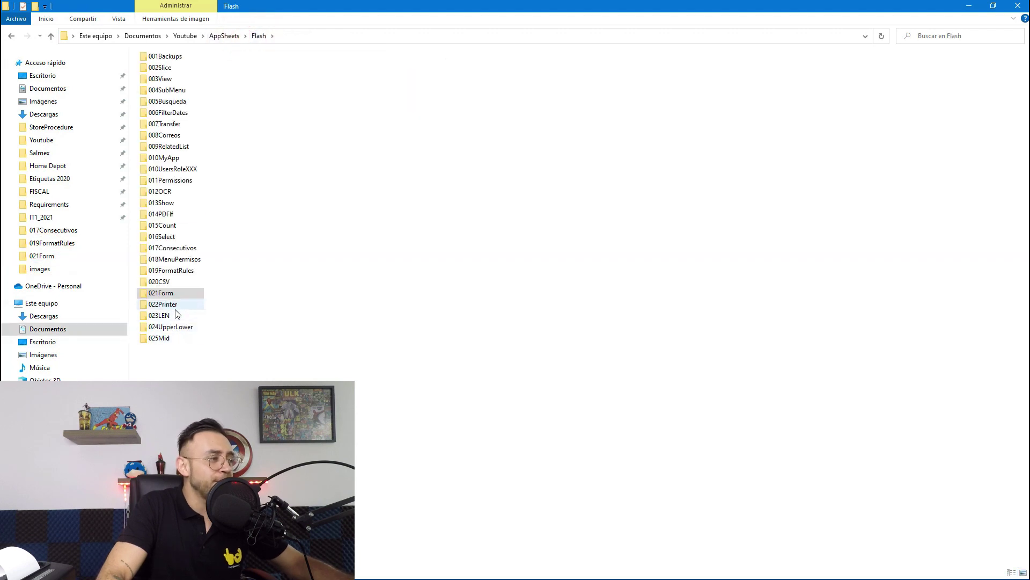
pyautogui.doubleClick(175, 306)
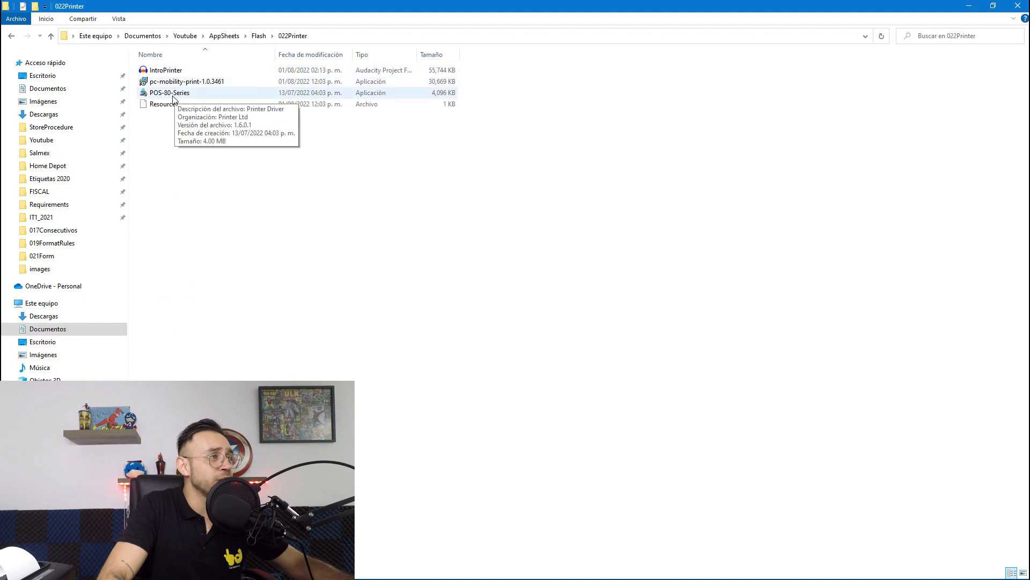
pyautogui.click(172, 97)
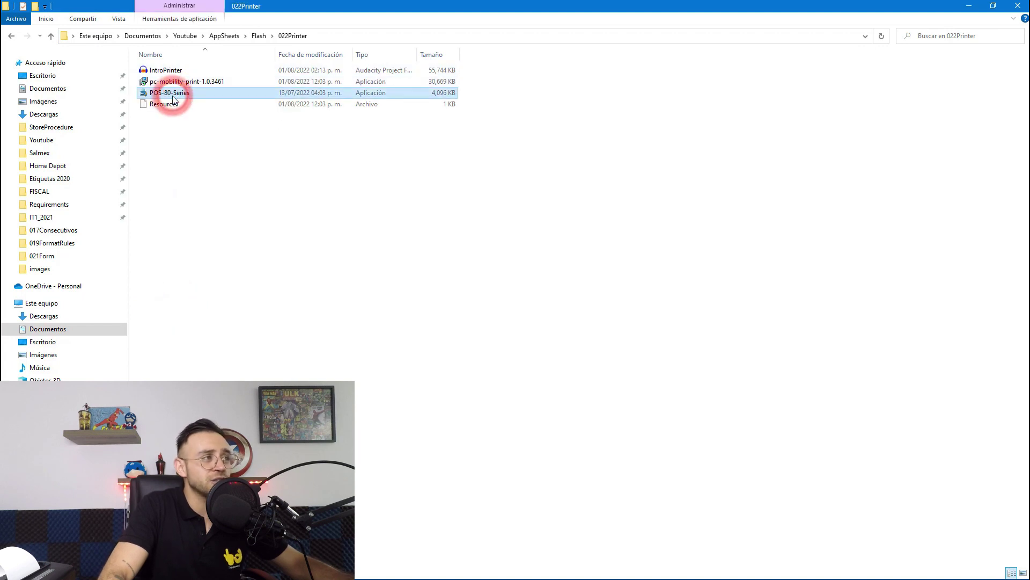
pyautogui.doubleClick(173, 94)
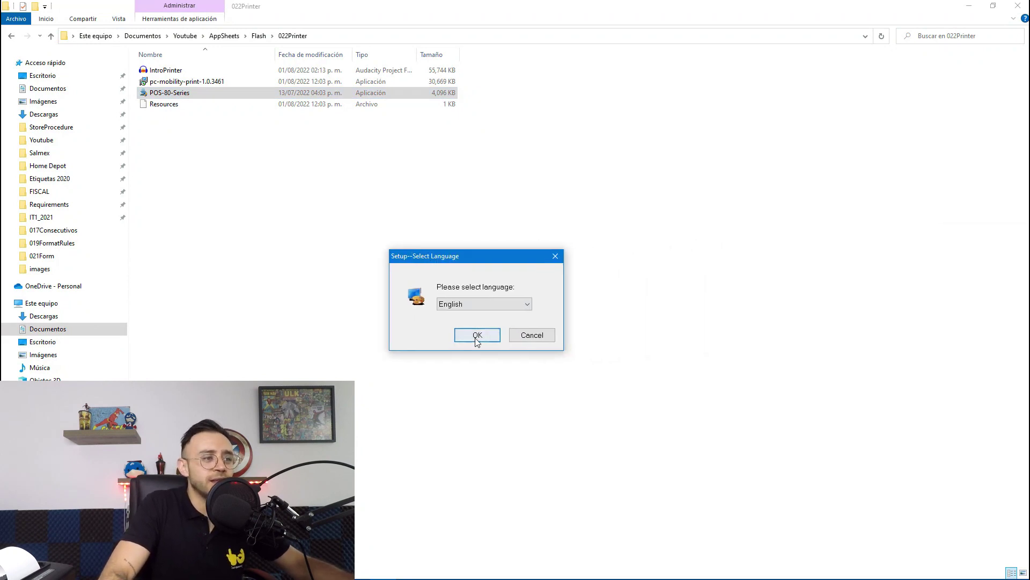
# Set the installer language to English and accept the license terms.
pyautogui.click(488, 304)
pyautogui.click(486, 314)
pyautogui.click(481, 334)
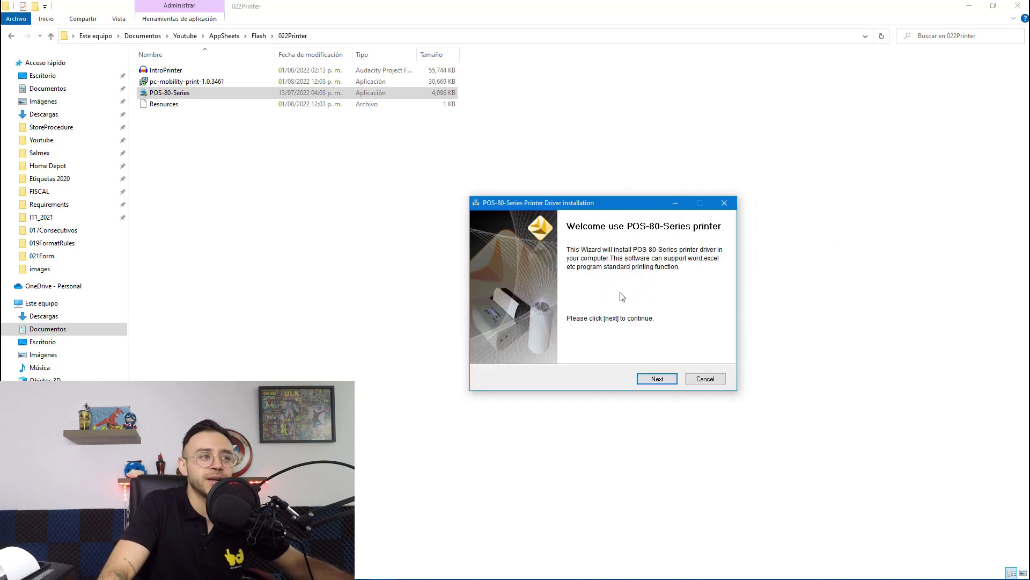
pyautogui.click(657, 378)
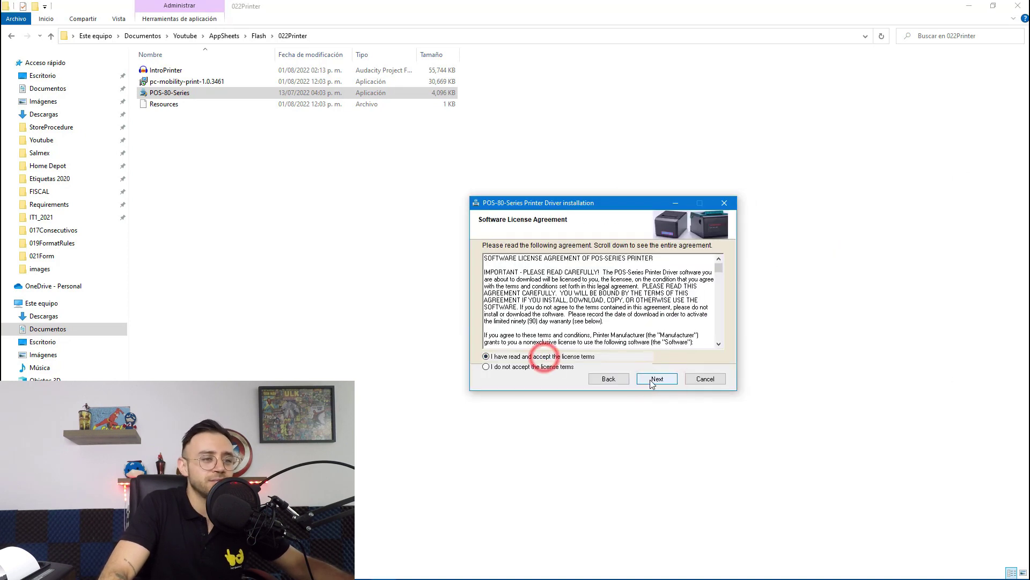
pyautogui.click(656, 379)
pyautogui.click(662, 378)
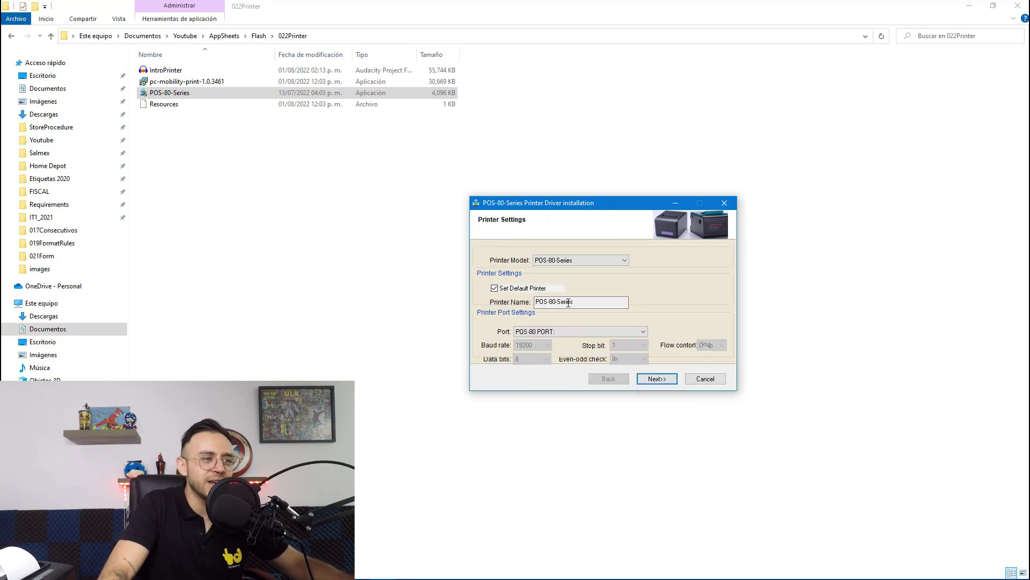
# Keep the POS-80-Series printer name and finish installing it as default printer.
pyautogui.doubleClick(589, 302)
pyautogui.click(591, 301)
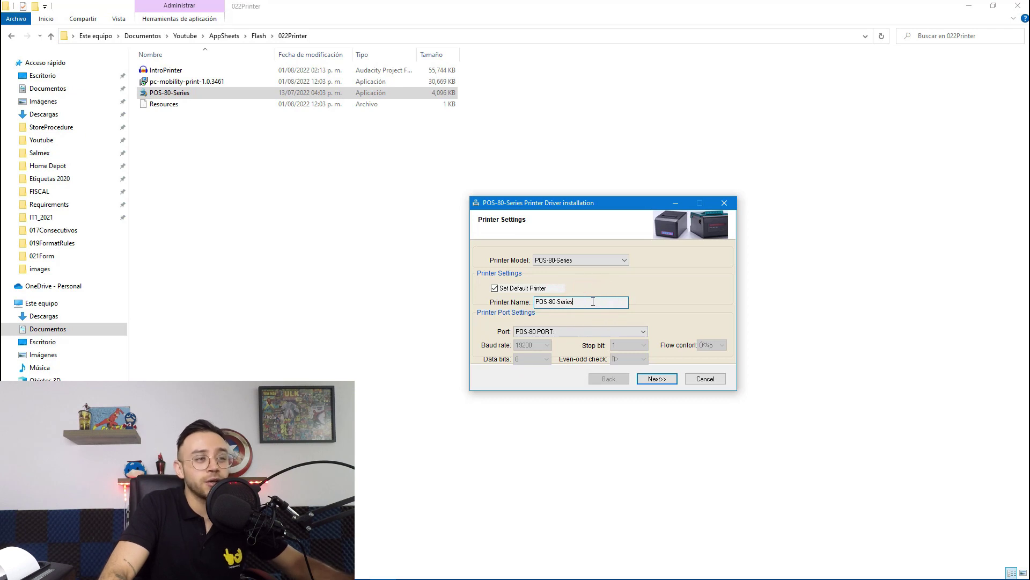
pyautogui.click(656, 379)
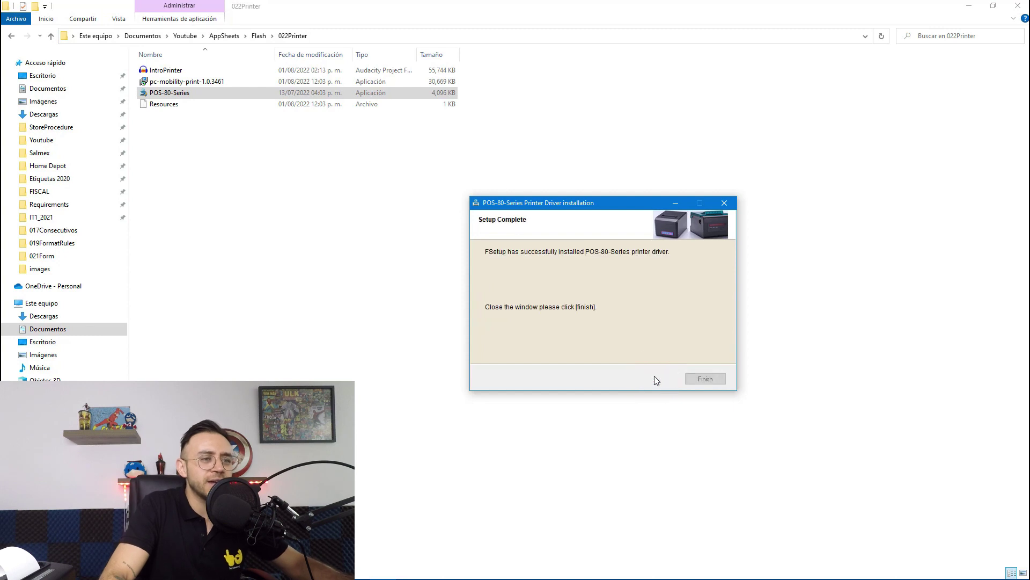
pyautogui.click(697, 378)
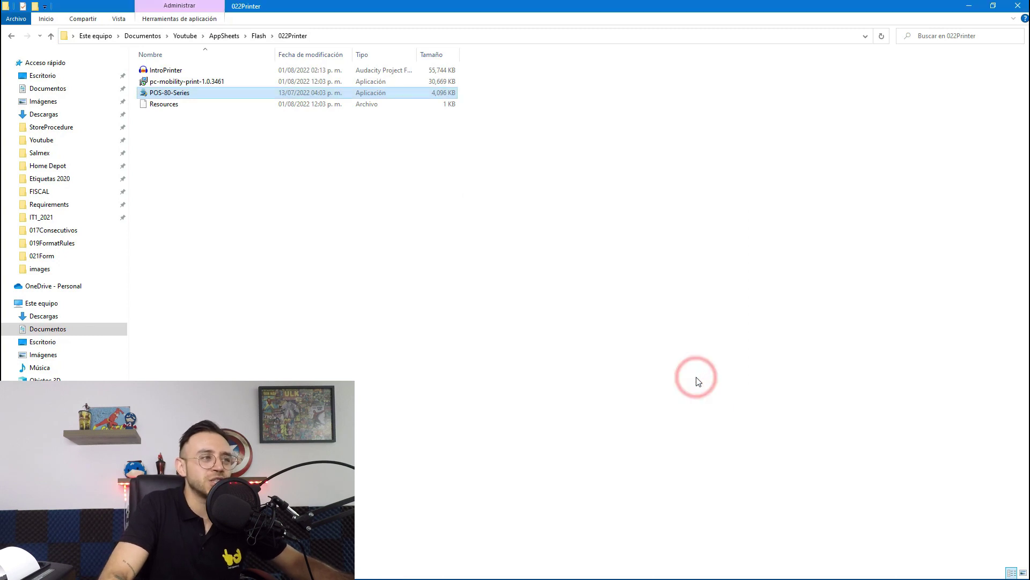
pyautogui.press('super')
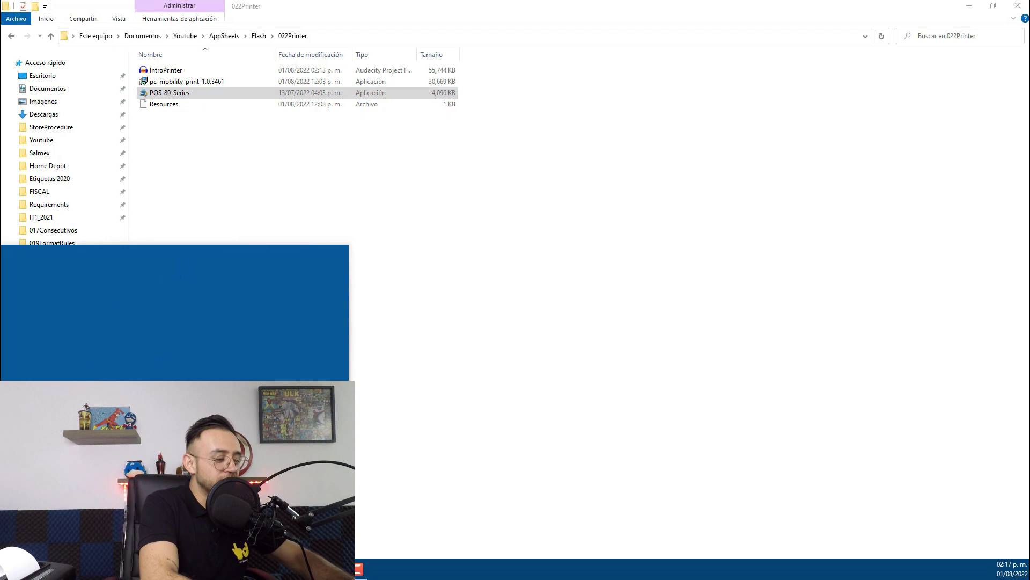
# In Impresoras y escáneres, print a test page on the POS-80-Series printer.
pyautogui.write('printer')
pyautogui.click(146, 310)
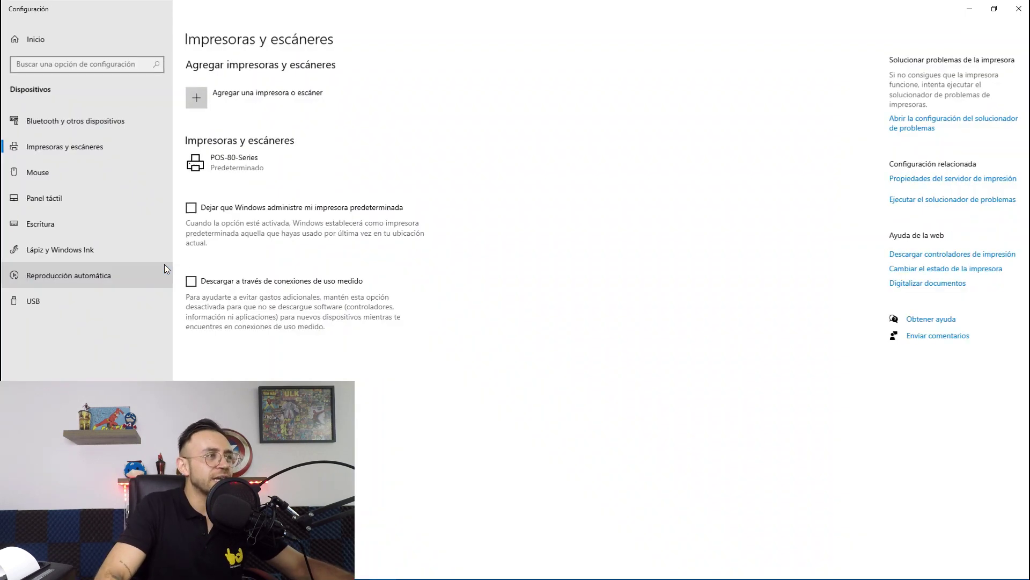
pyautogui.click(236, 166)
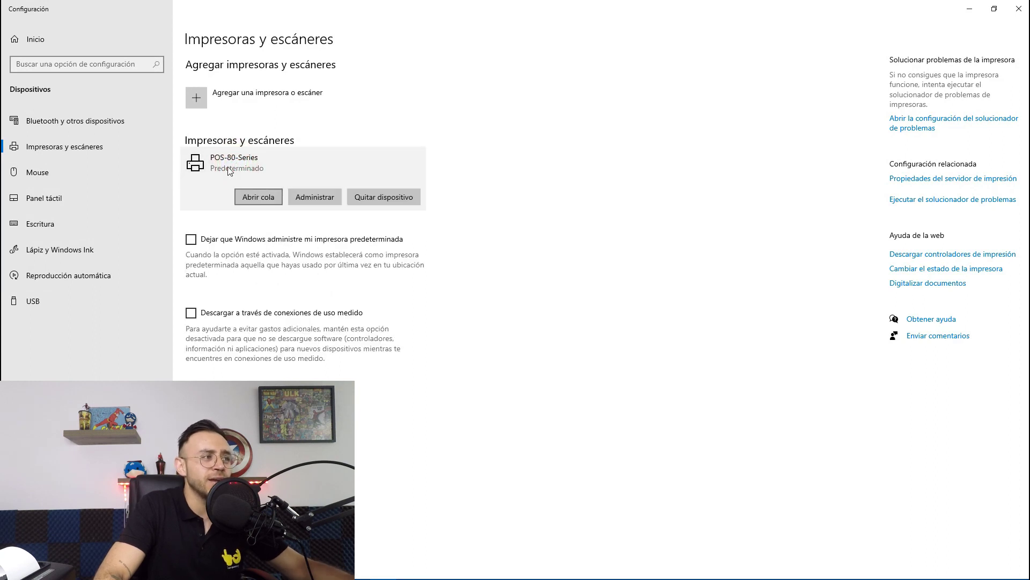
pyautogui.click(314, 197)
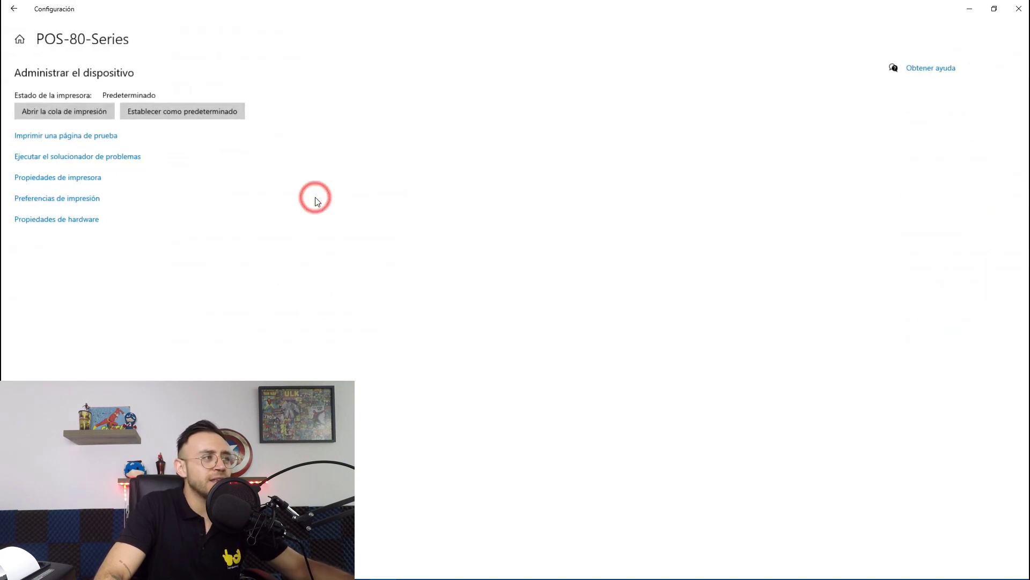
pyautogui.click(88, 139)
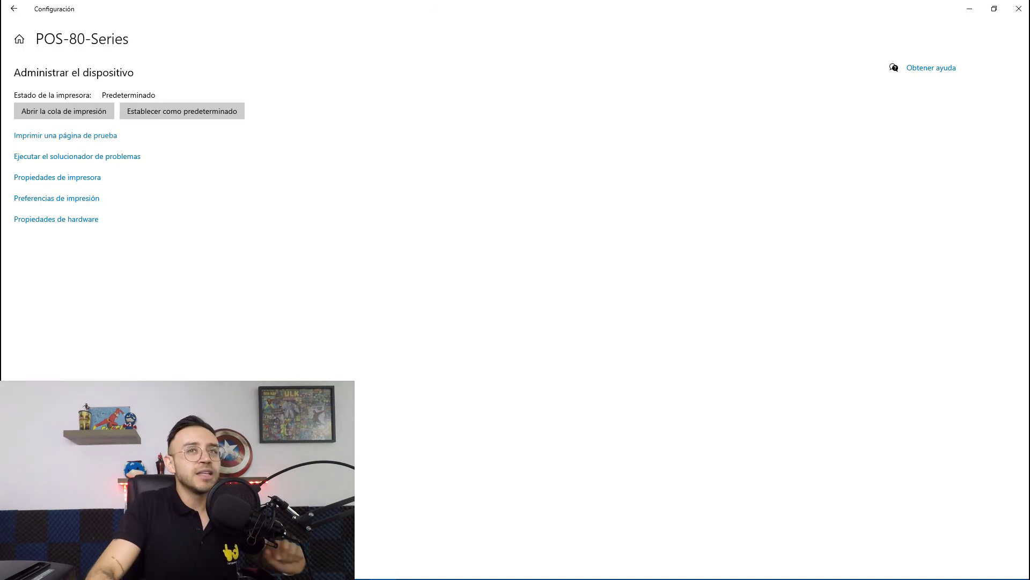
# Close Settings and minimize File Explorer to get back to the browser.
pyautogui.click(1019, 9)
pyautogui.click(265, 180)
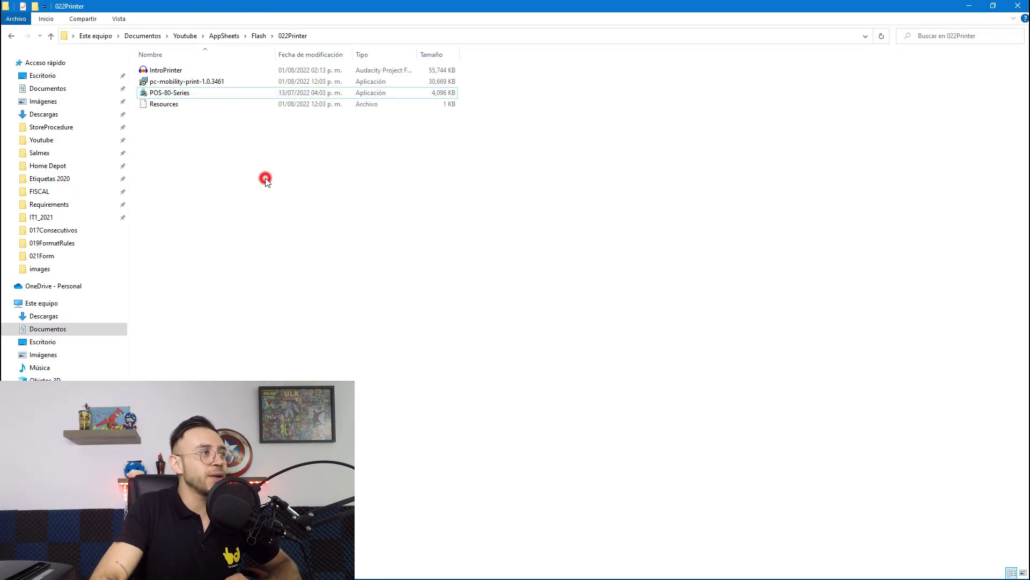
pyautogui.click(968, 6)
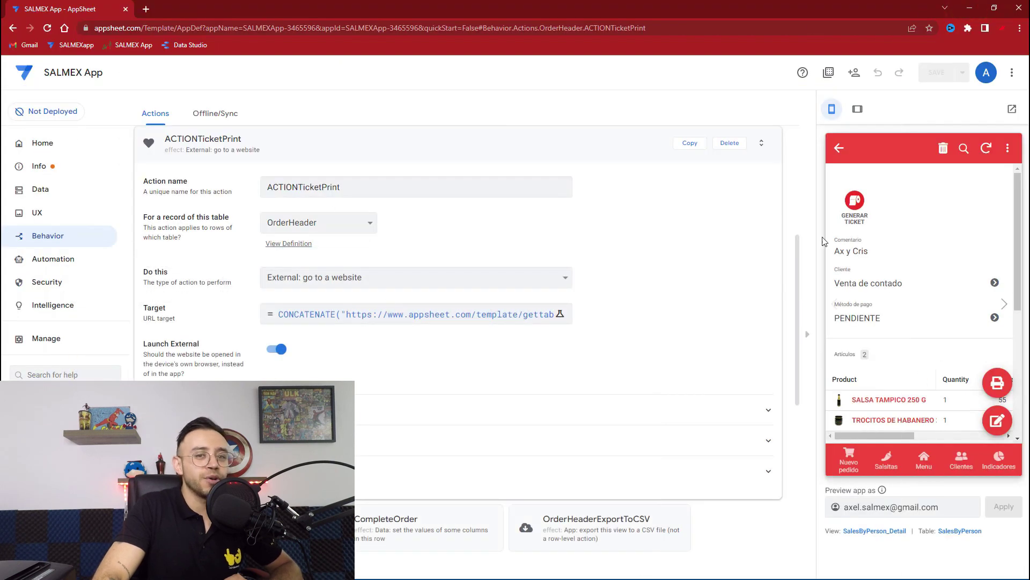
pyautogui.click(995, 382)
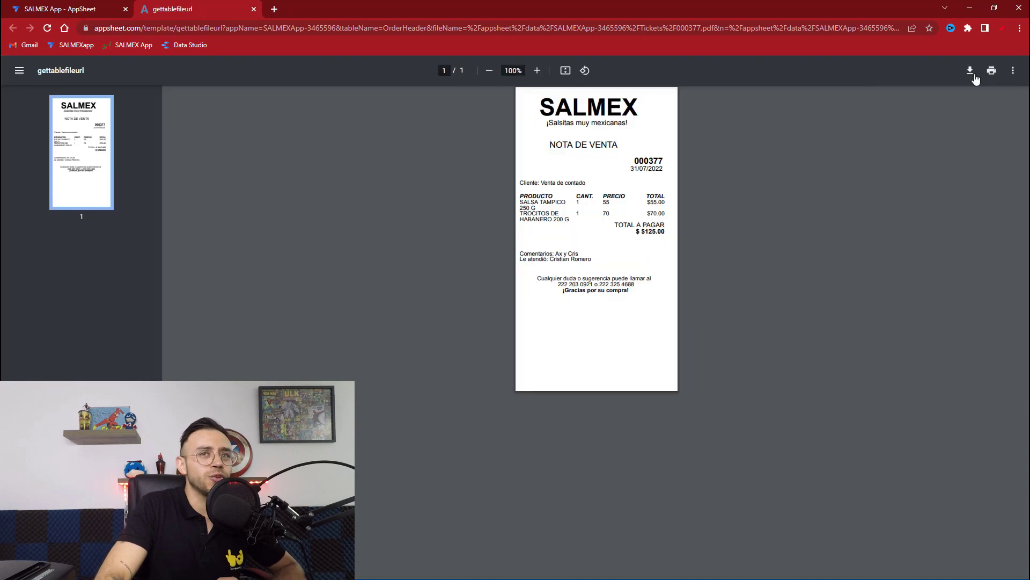
pyautogui.click(993, 75)
pyautogui.press('Escape')
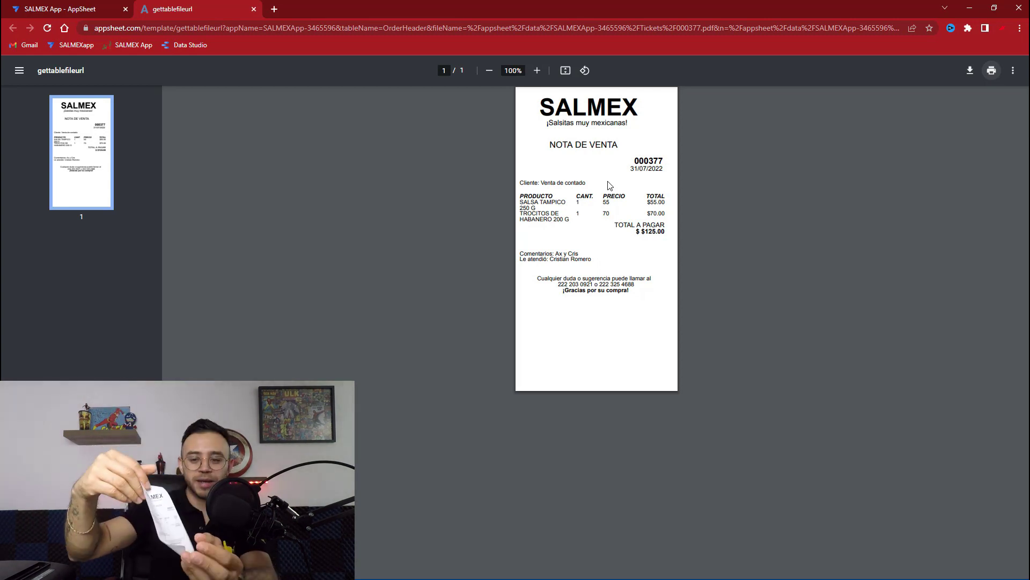
pyautogui.click(254, 9)
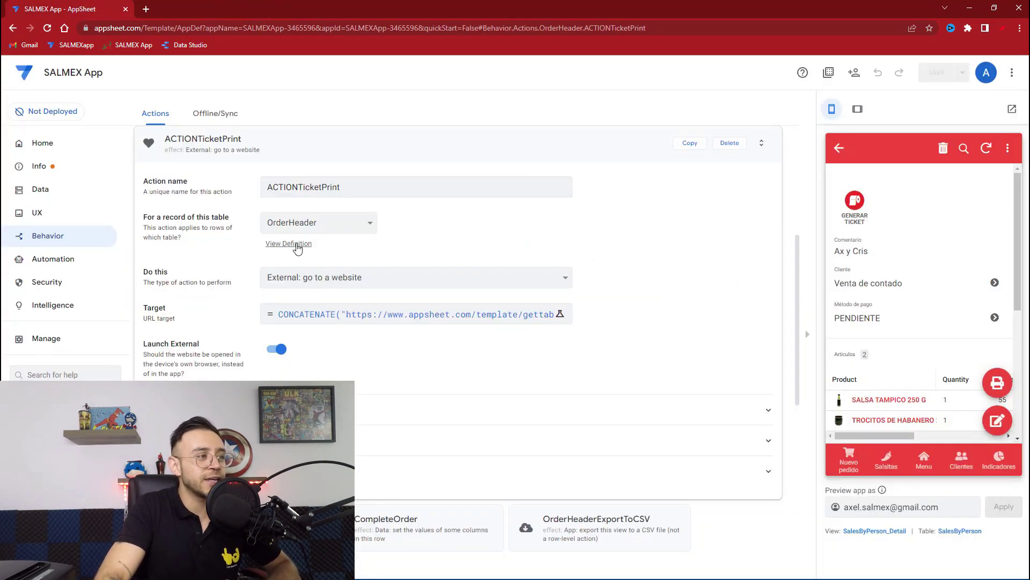
# Open the BOTTicket bot in Automation and reach its ticket task's attachment settings.
pyautogui.click(51, 260)
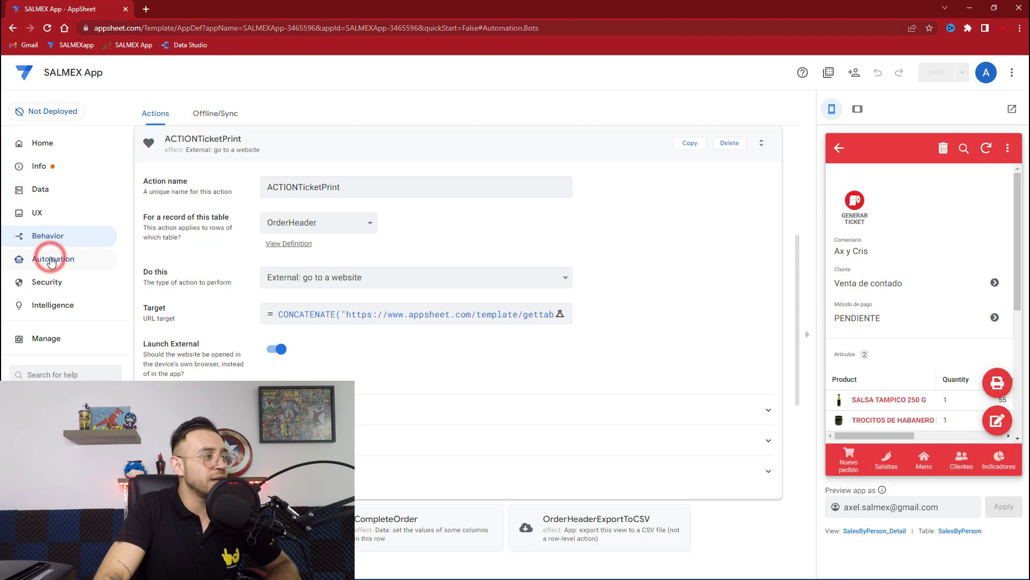
pyautogui.scroll(-4, 409, 414)
pyautogui.scroll(5, 249, 325)
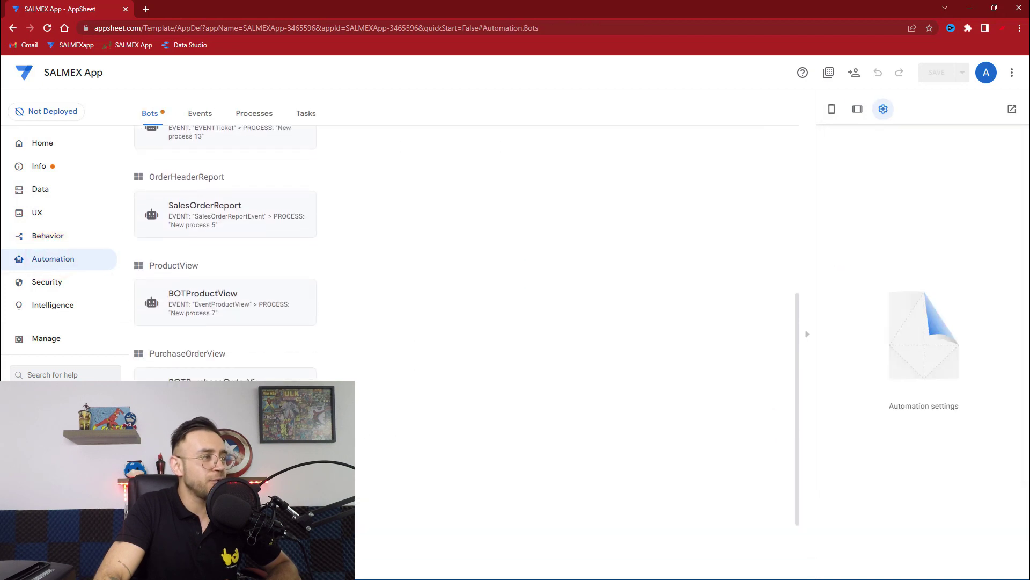
pyautogui.click(238, 335)
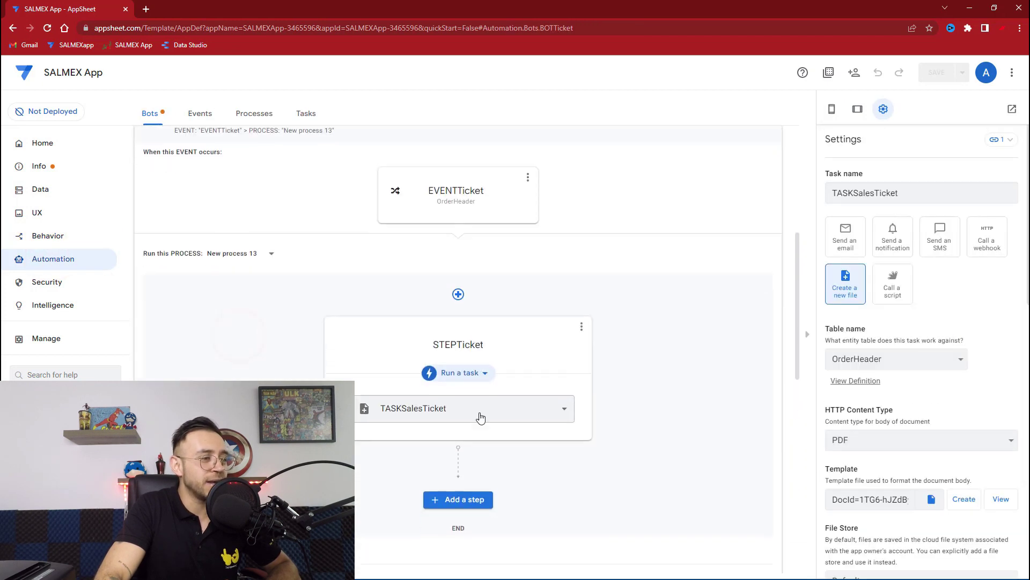
pyautogui.scroll(-4, 923, 475)
pyautogui.scroll(-2, 924, 475)
pyautogui.scroll(-5, 923, 473)
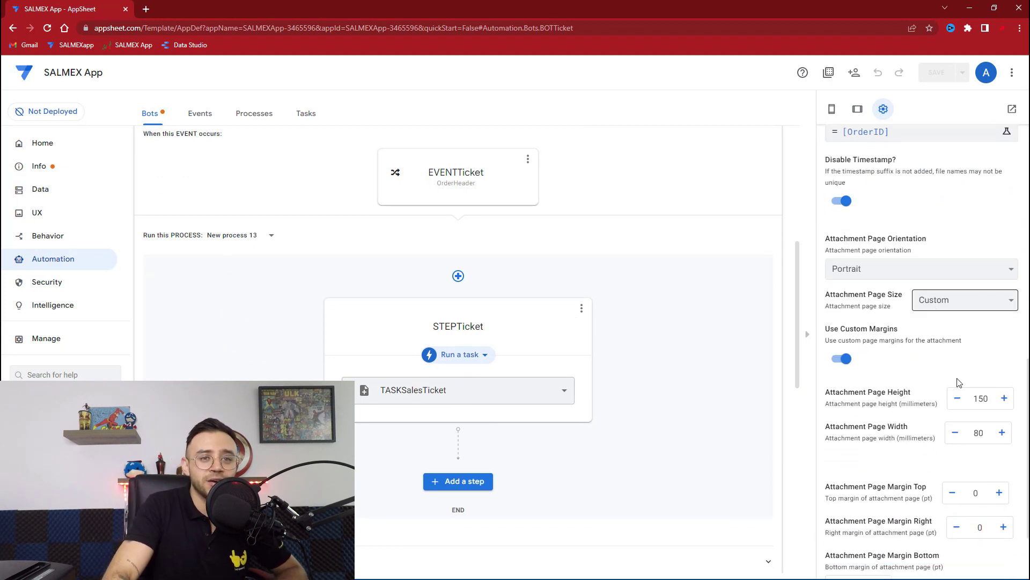
pyautogui.scroll(1, 956, 430)
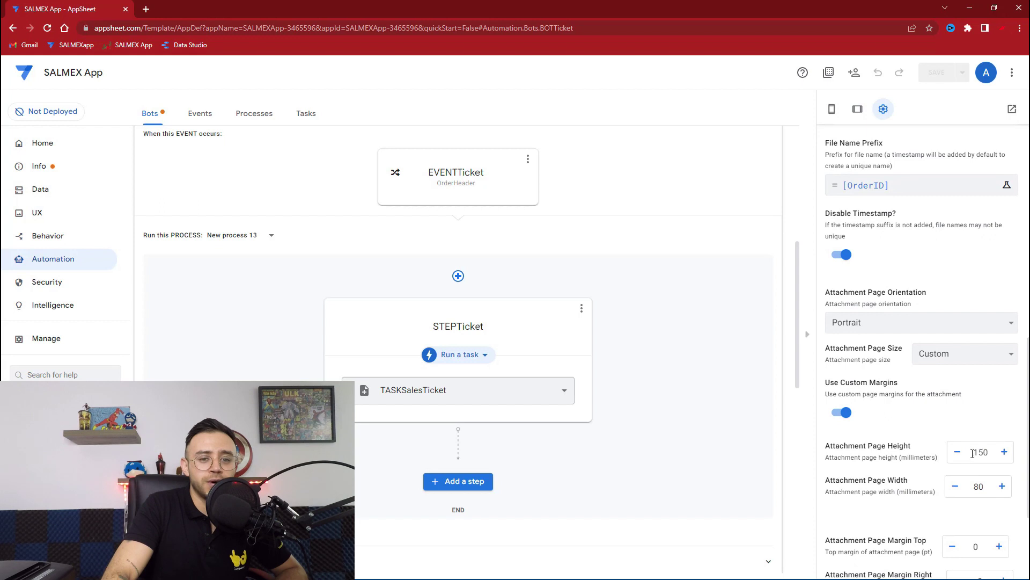
# Enter a custom attachment page height of 150 and width of 80.
pyautogui.doubleClick(974, 486)
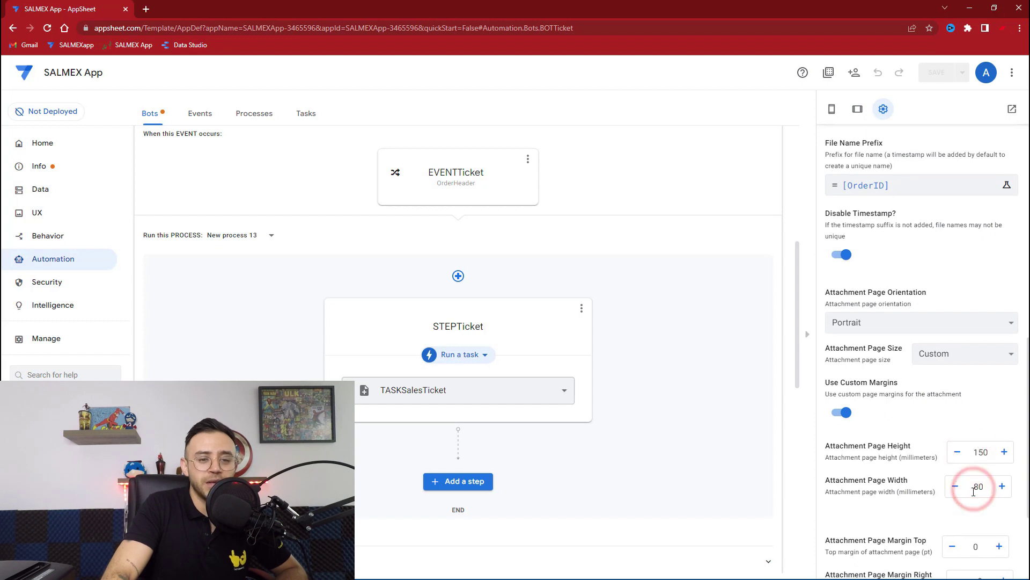
pyautogui.doubleClick(973, 449)
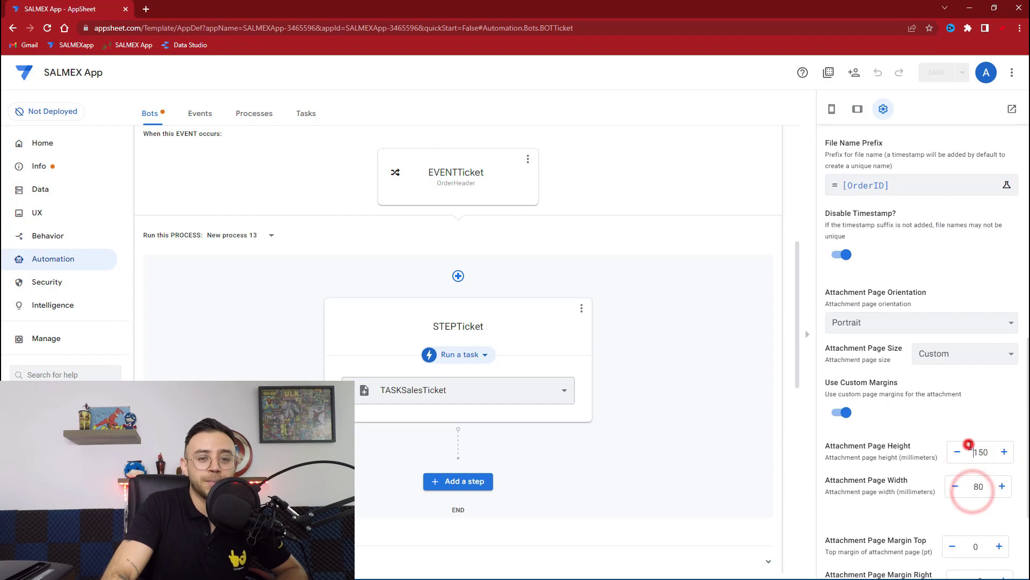
pyautogui.click(975, 488)
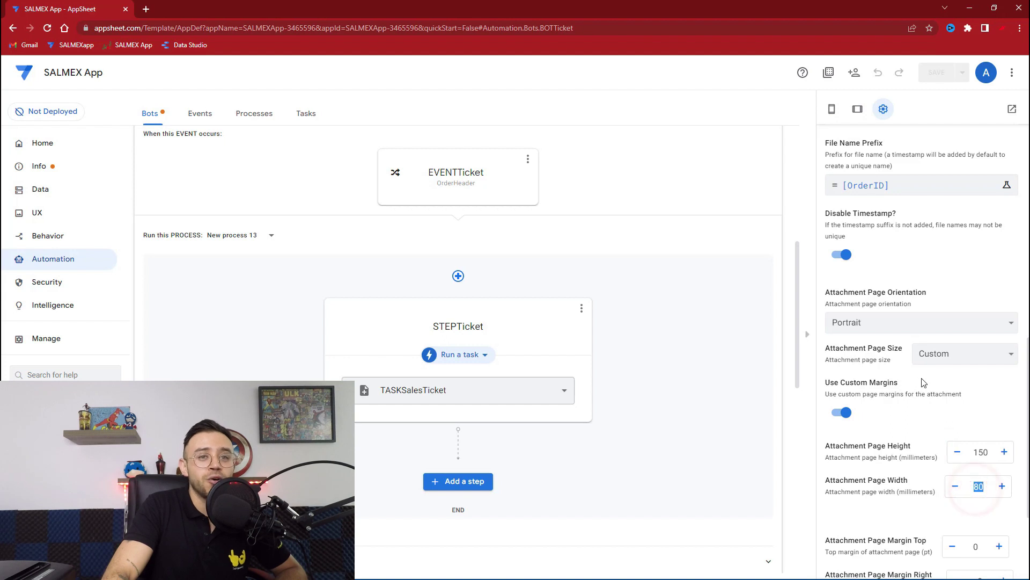
pyautogui.scroll(3, 949, 345)
pyautogui.scroll(2, 949, 345)
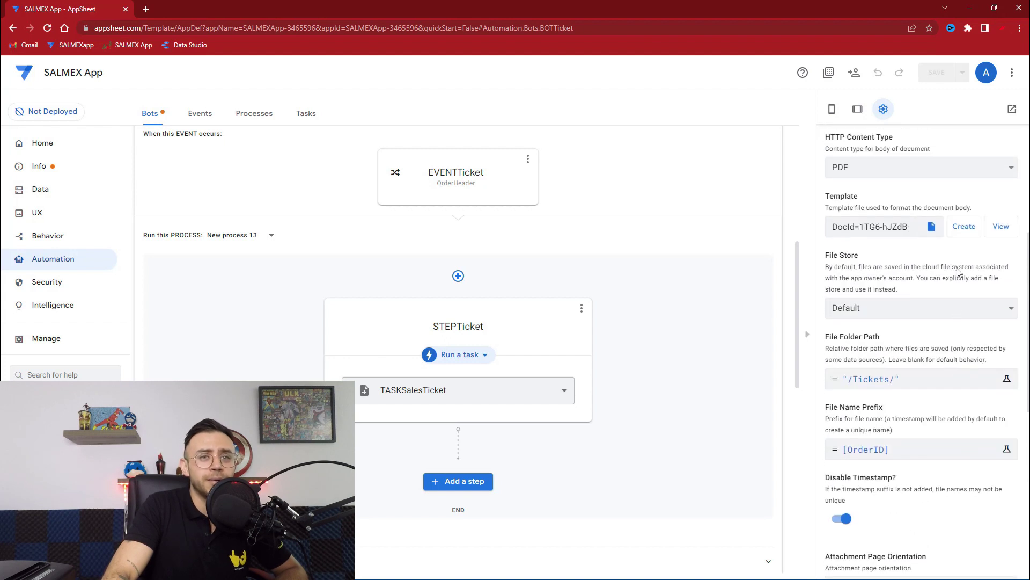
# Open TASKSalesTicket_BodyTemplate and check the SALMEX title and body text font sizes.
pyautogui.click(1002, 238)
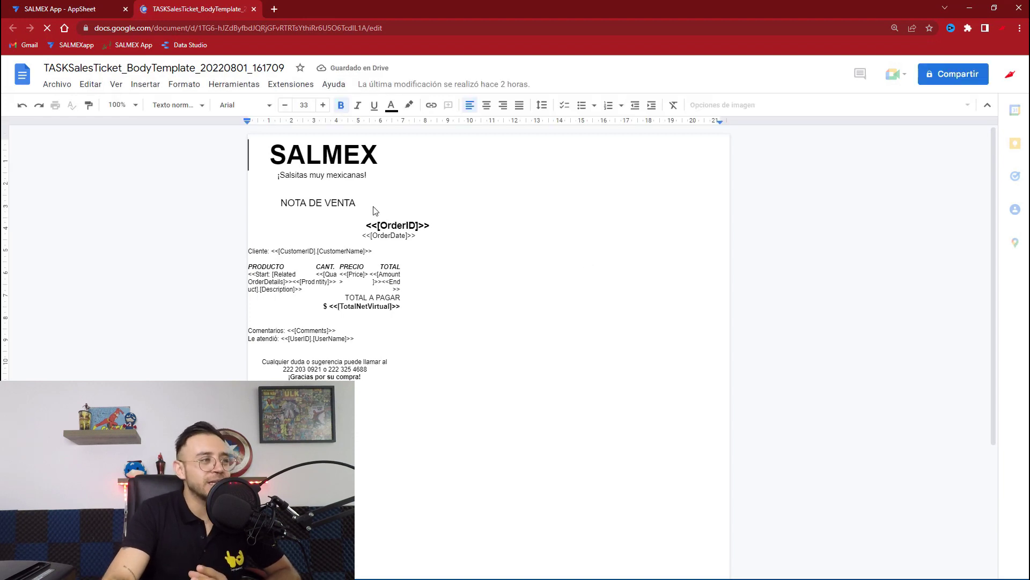
pyautogui.moveTo(271, 154); pyautogui.dragTo(366, 157)
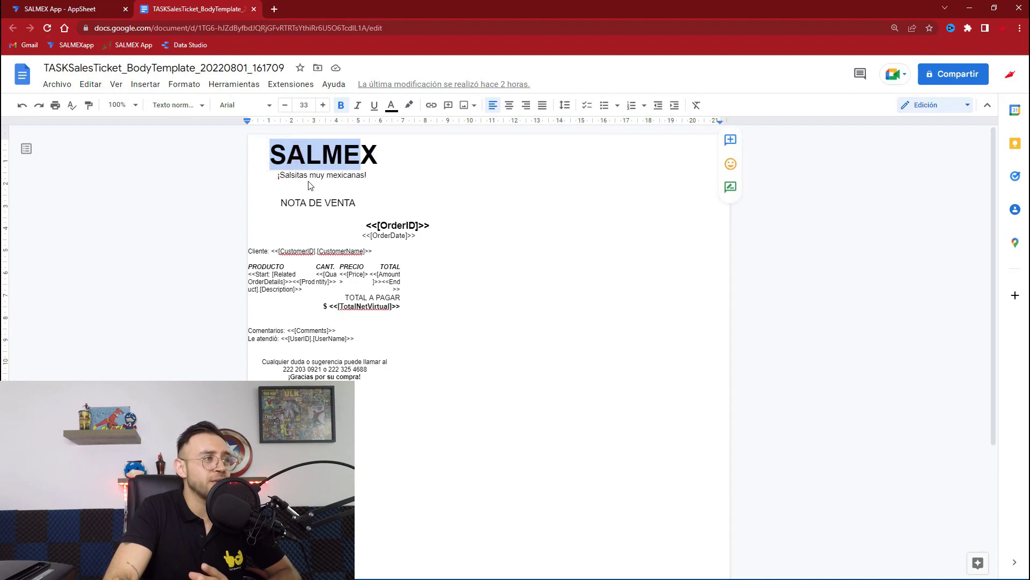
pyautogui.click(298, 203)
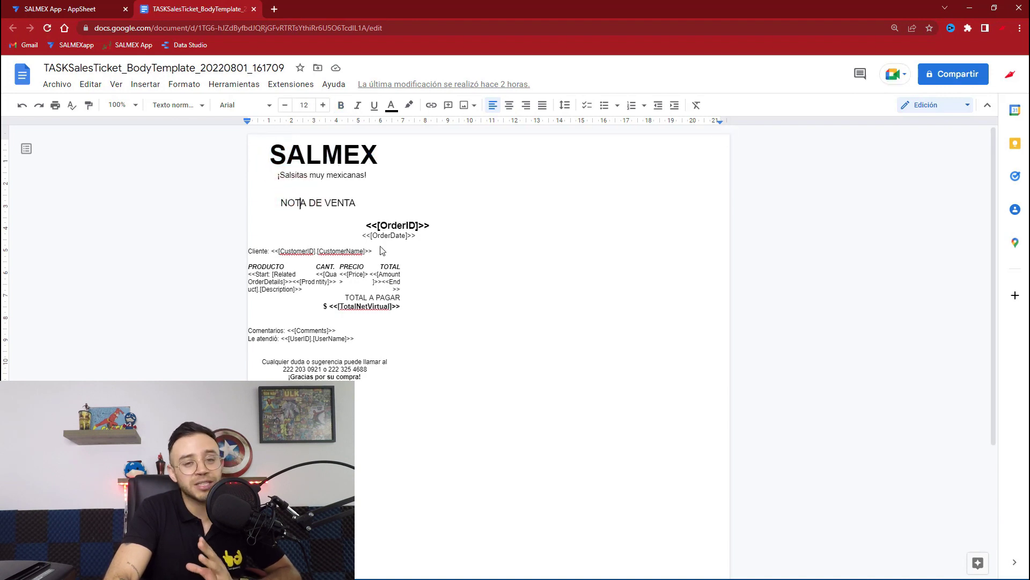
pyautogui.scroll(-1, 354, 248)
pyautogui.scroll(1, 330, 245)
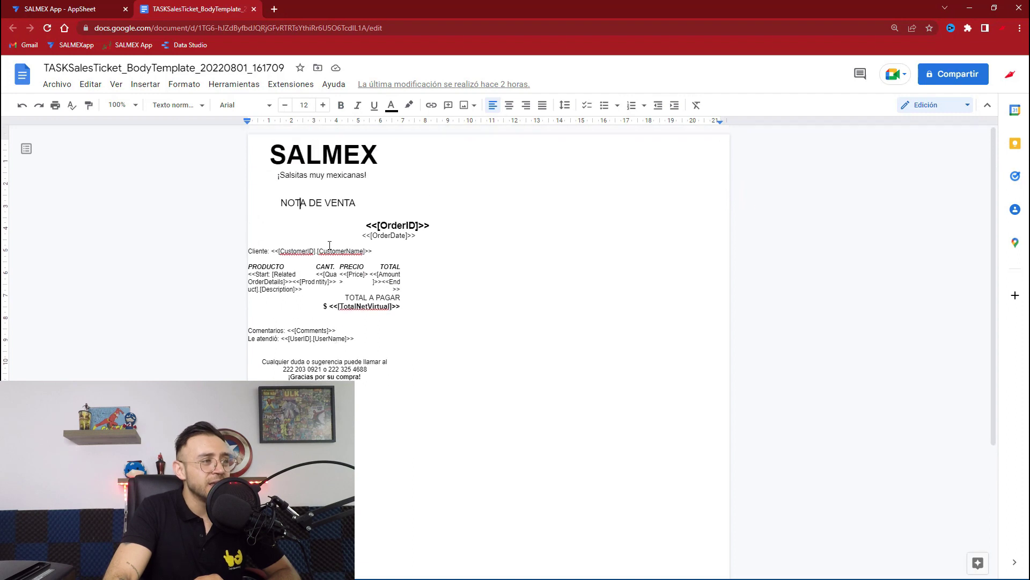
# Set the template's page margins to top 0.2, bottom 0.2, left 0, right 0.4 cm.
pyautogui.click(57, 90)
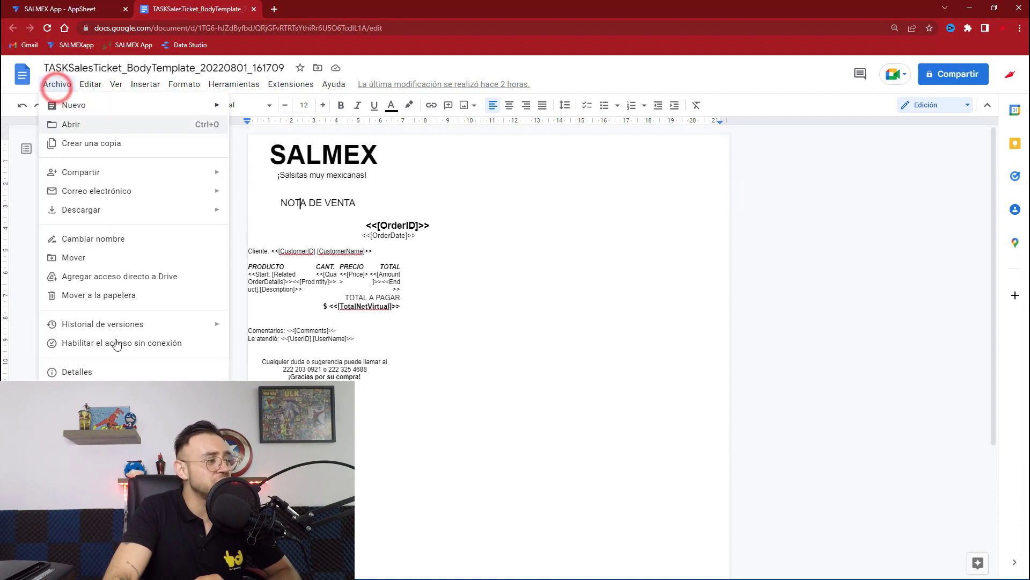
pyautogui.click(97, 416)
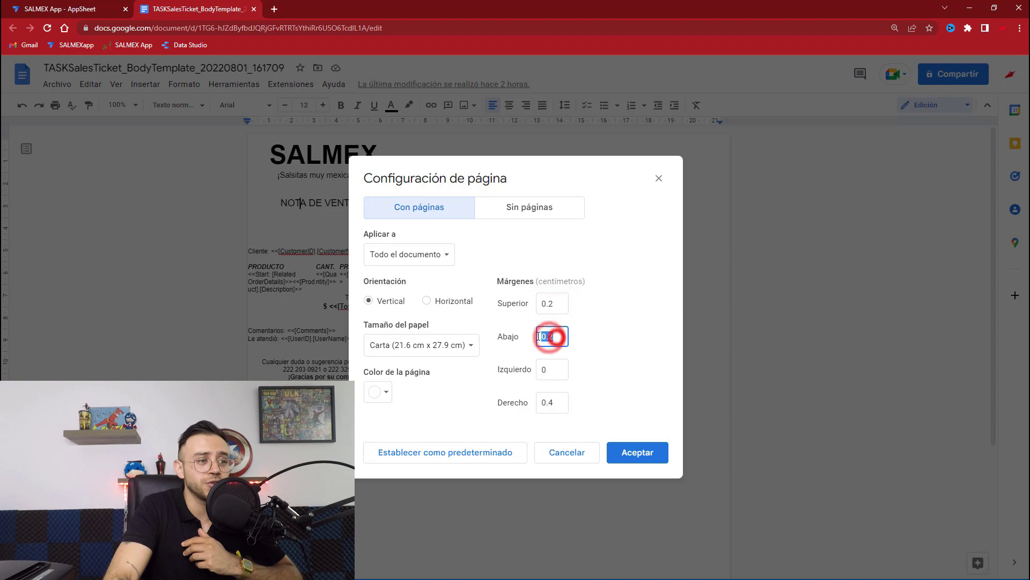
pyautogui.write('0.2')
pyautogui.click(550, 369)
pyautogui.click(547, 402)
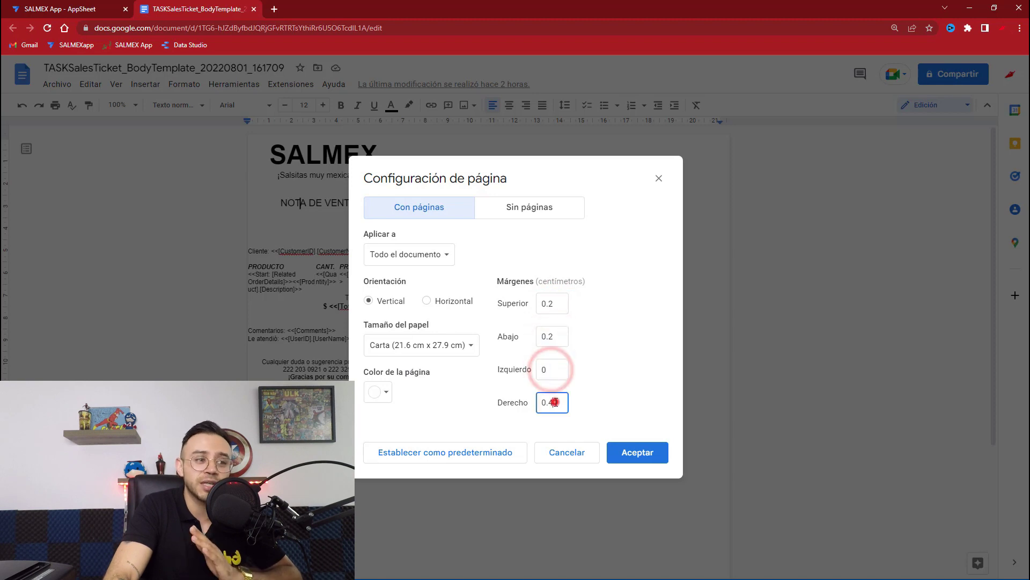
pyautogui.click(623, 450)
# Close the template document tab and review the BOTTicket settings in AppSheet.
pyautogui.click(252, 9)
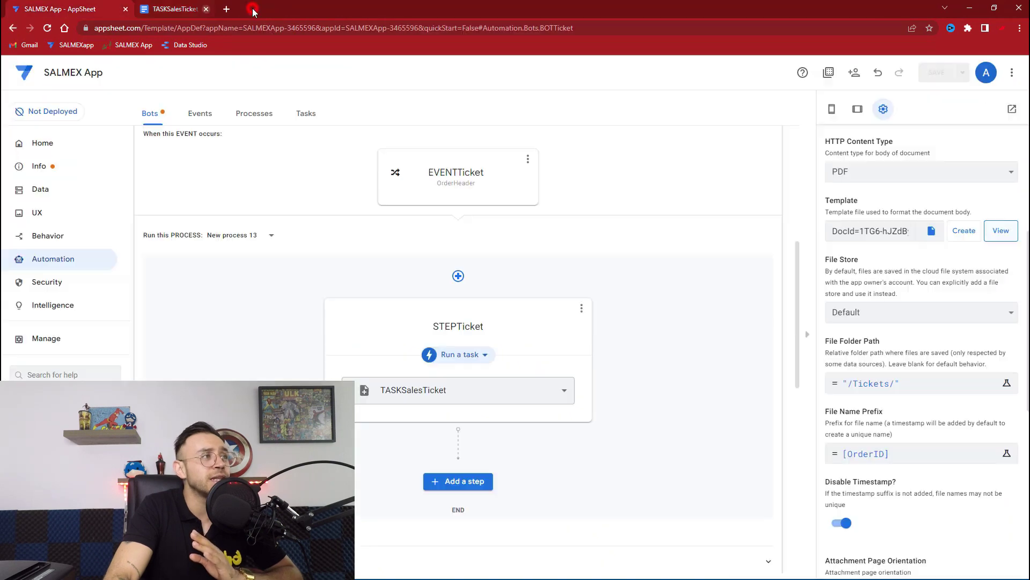
pyautogui.scroll(3, 429, 232)
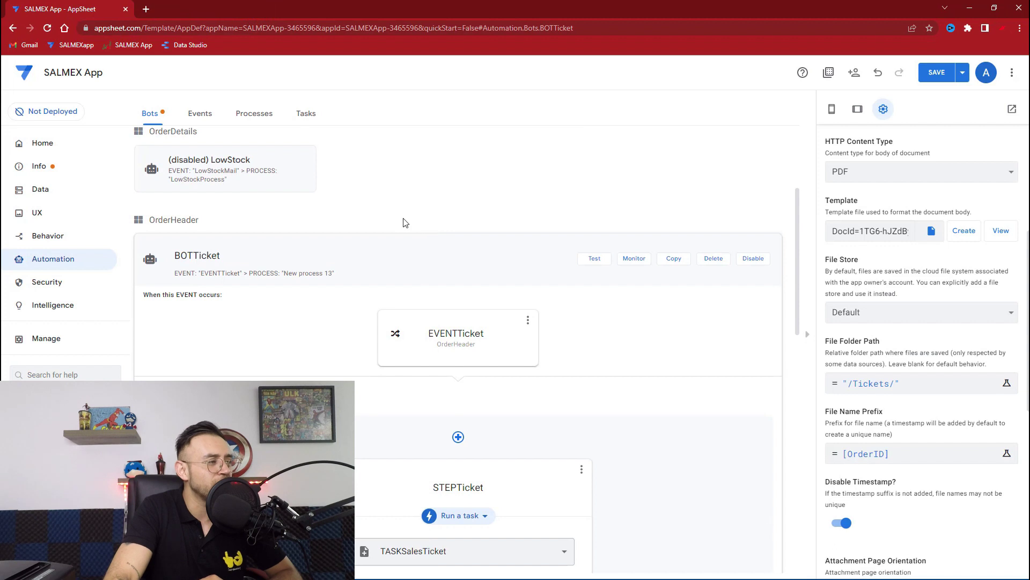
pyautogui.scroll(-1, 712, 388)
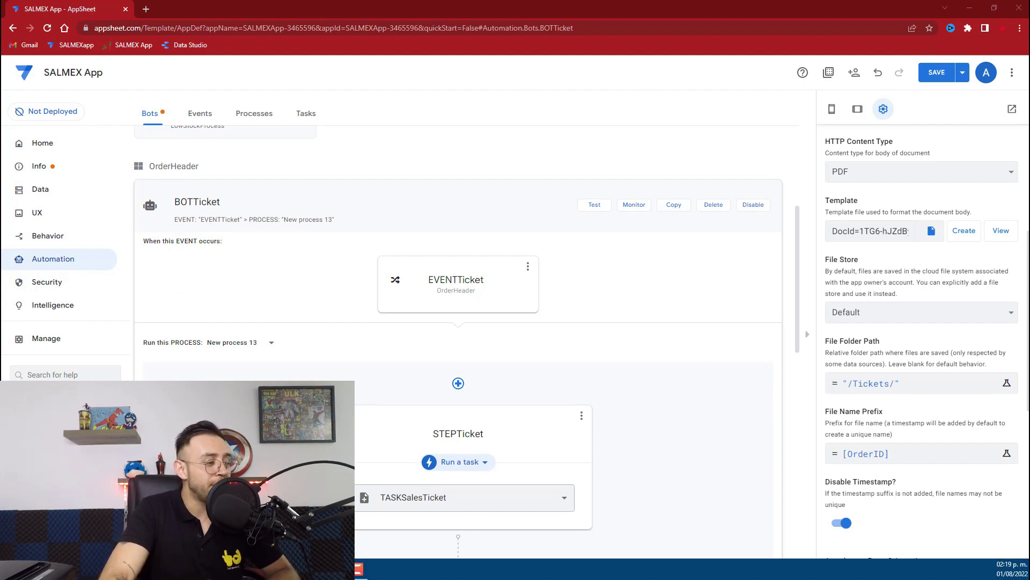
# Select the Mobility Print installer in File Explorer, then open a new Chrome tab.
pyautogui.hotkey('alt', 'Tab')
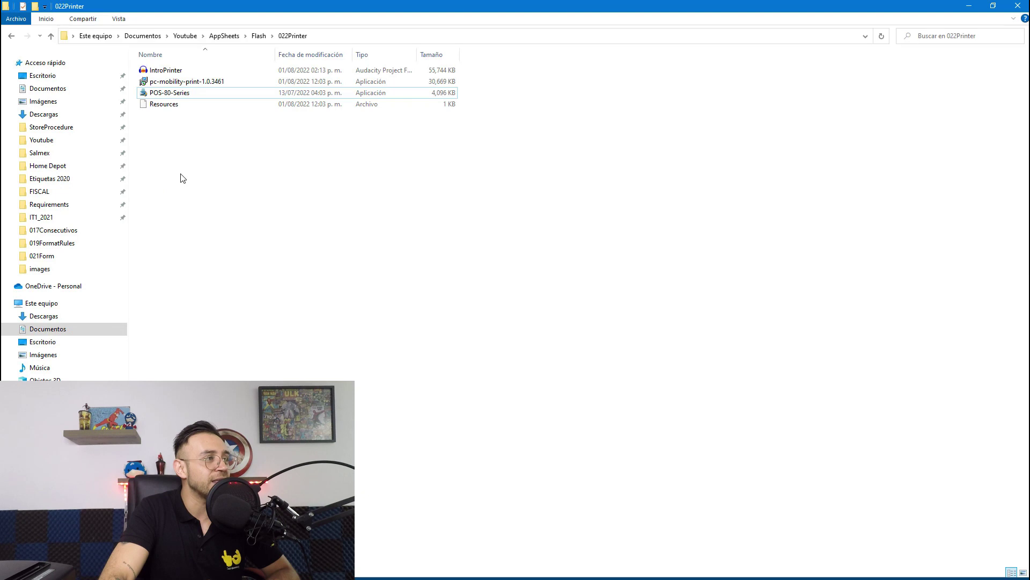
pyautogui.click(166, 84)
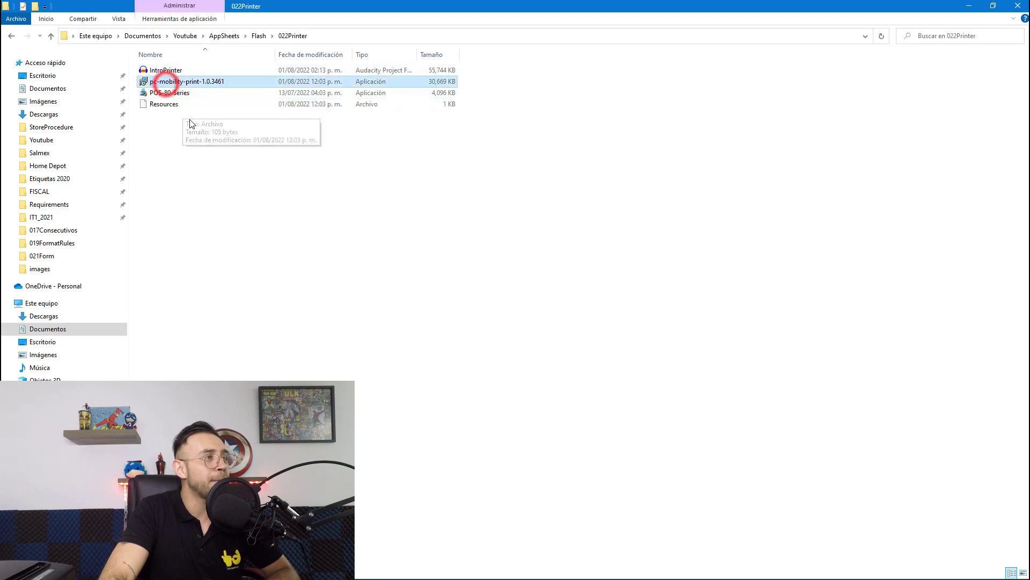
pyautogui.click(973, 8)
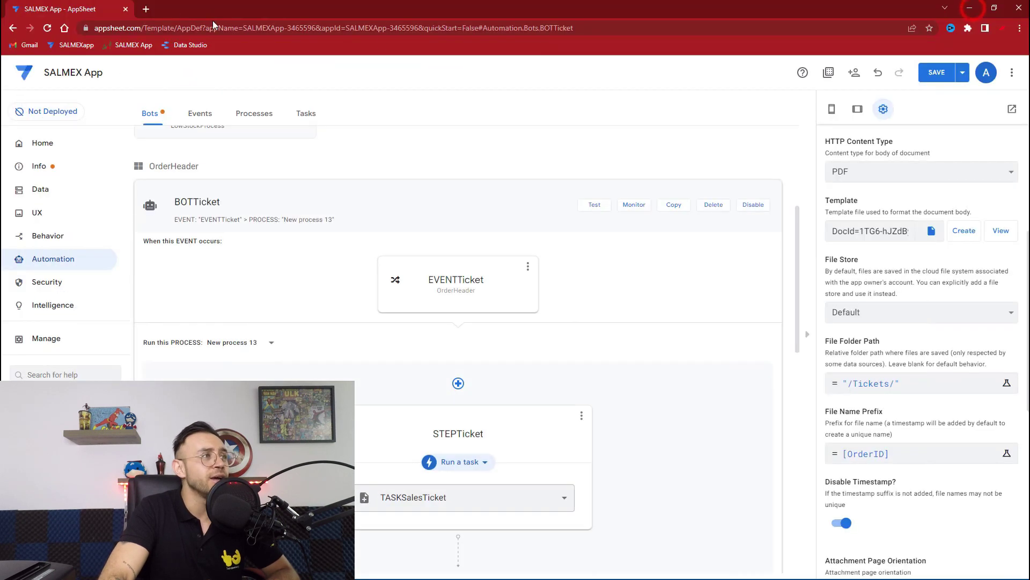
pyautogui.click(153, 10)
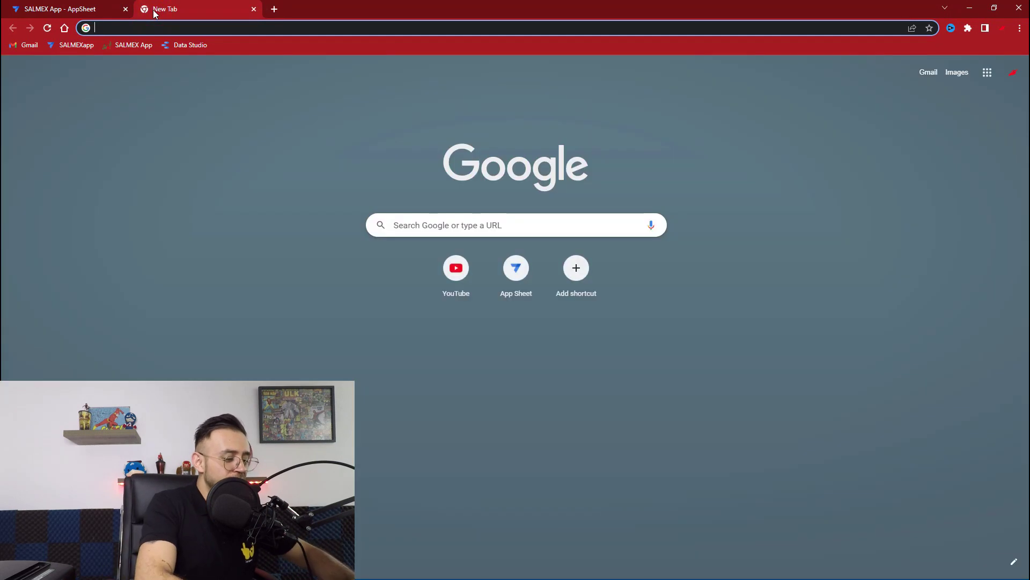
# Search Google for 'papercut' and open the official papercut.com website.
pyautogui.write('papercut')
pyautogui.press('Return')
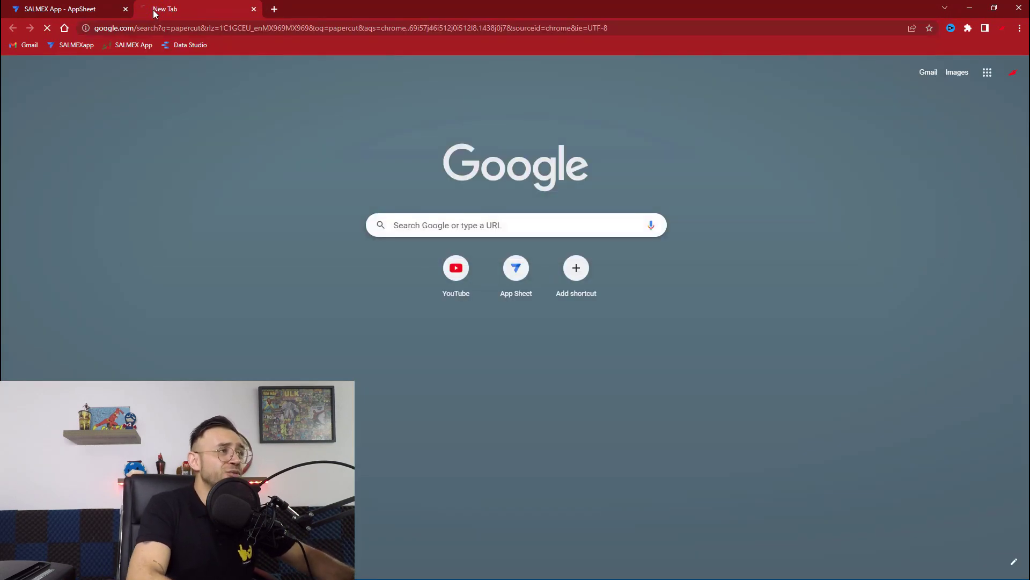
pyautogui.scroll(-3, 243, 129)
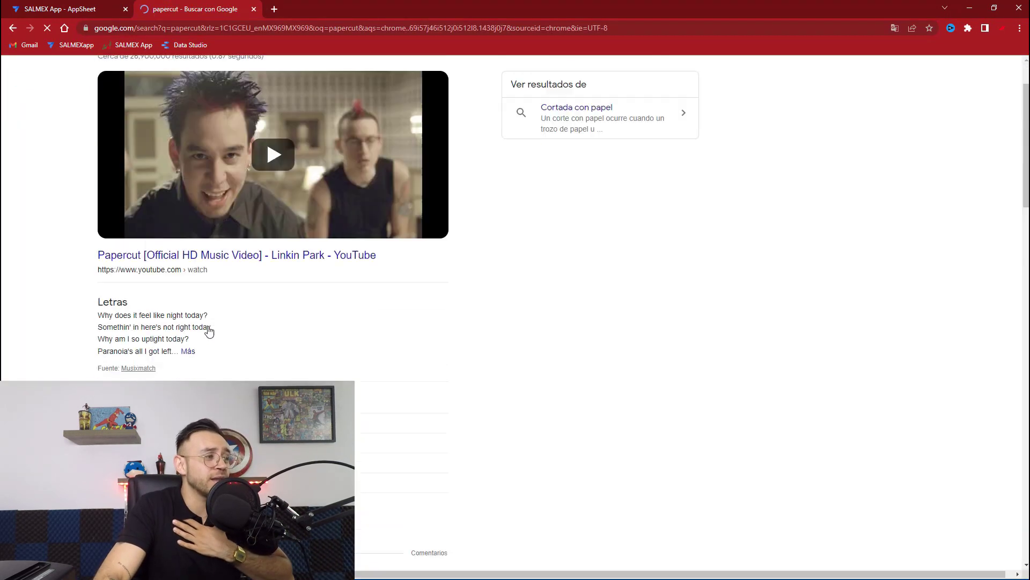
pyautogui.scroll(-5, 205, 336)
pyautogui.click(174, 314)
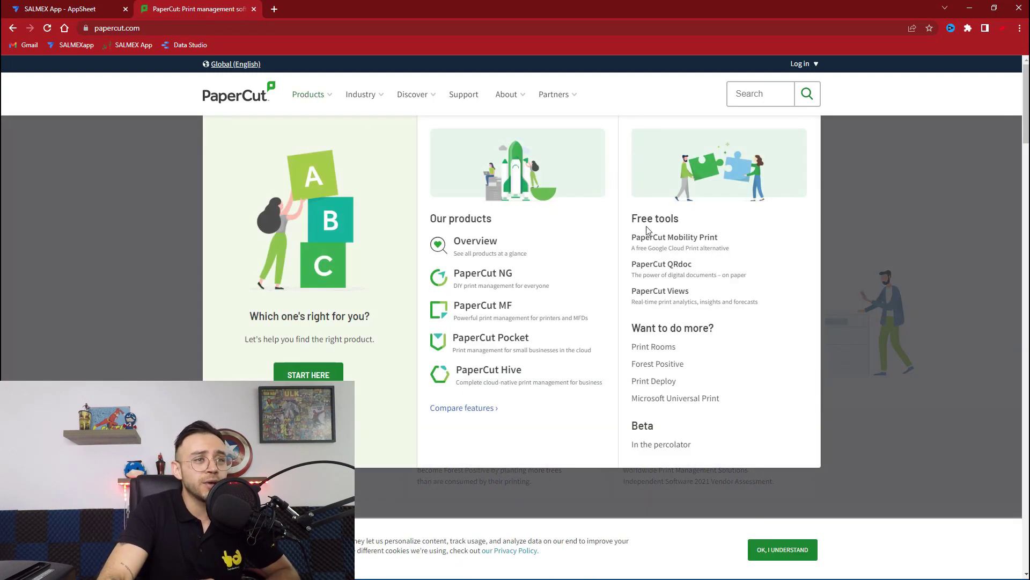
# Reach the Mobility Print download options and select the pc-mobility-print-1.0.3461 installer.
pyautogui.moveTo(670, 220); pyautogui.dragTo(653, 218)
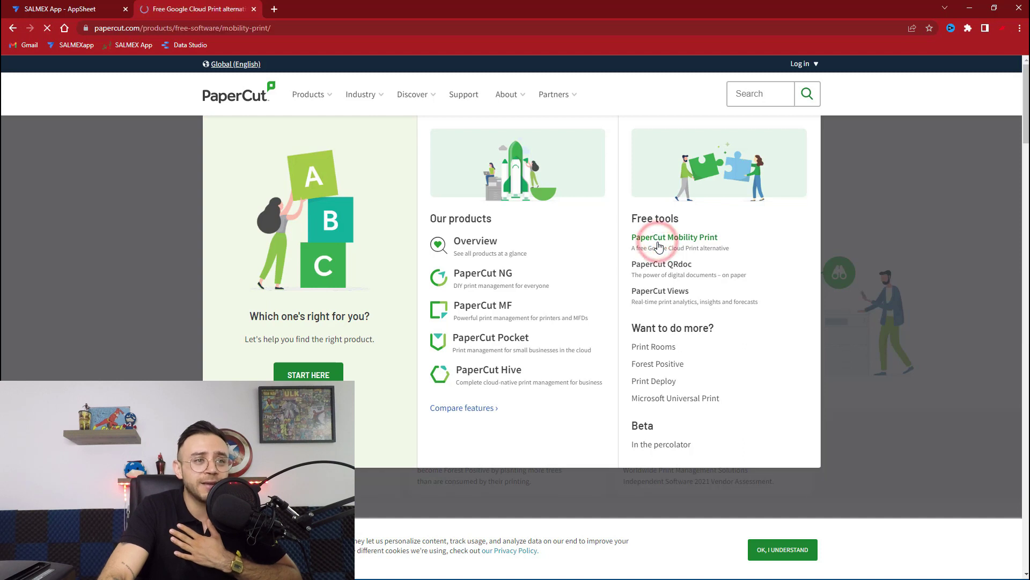
pyautogui.scroll(-1, 242, 295)
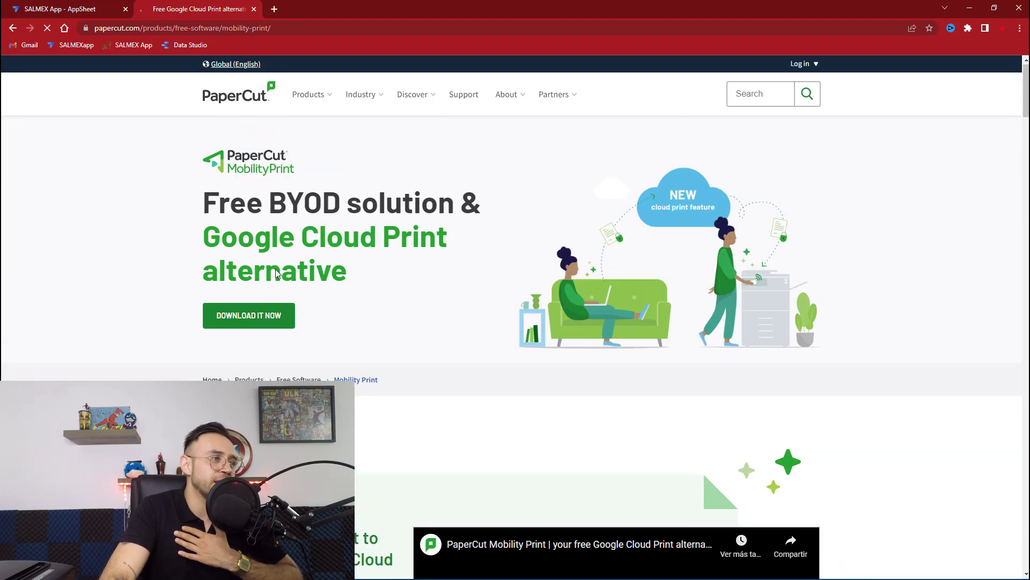
pyautogui.click(263, 318)
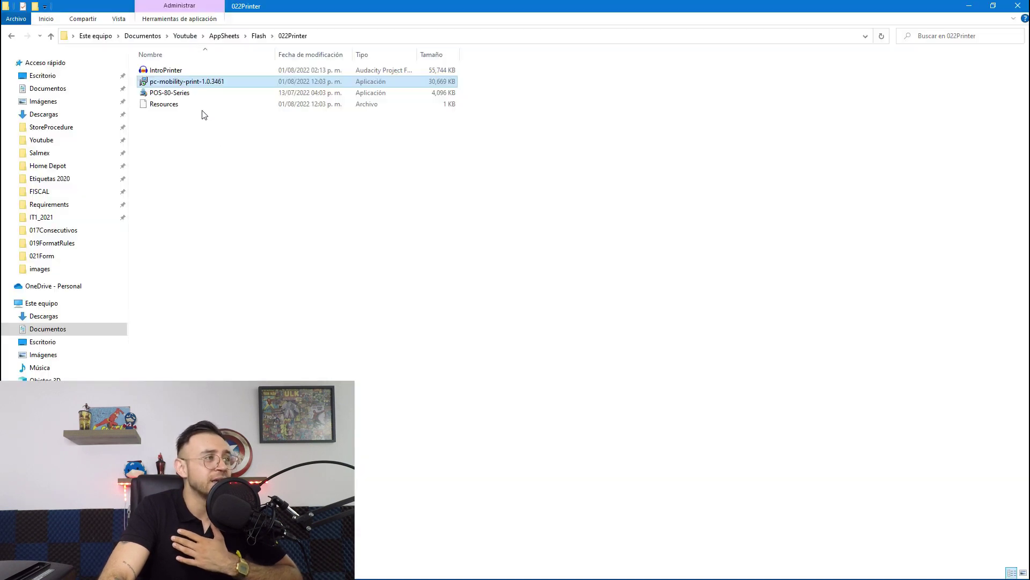
pyautogui.click(183, 83)
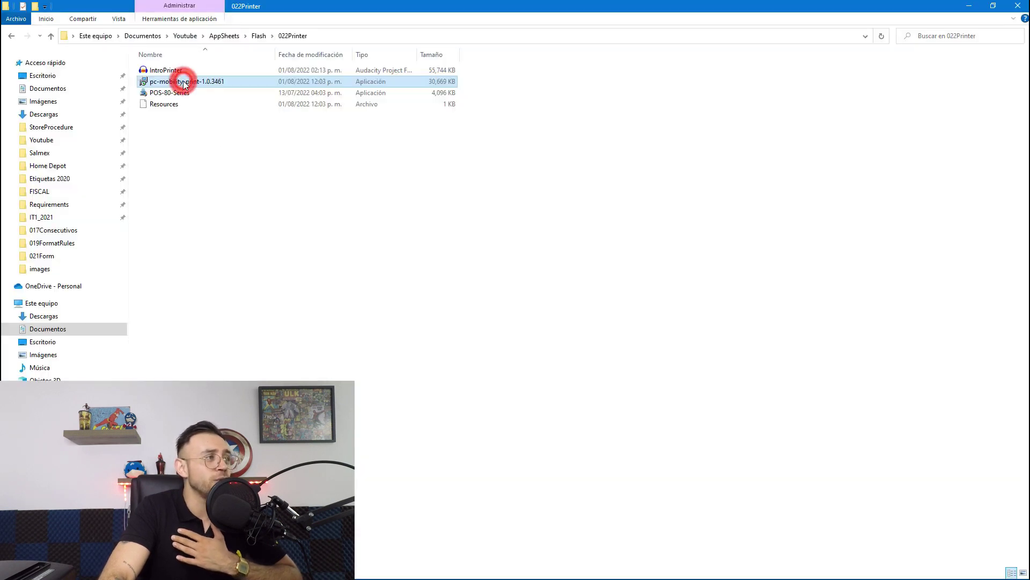
# Run pc-mobility-print-1.0.3461, accept the agreement, and install to the default folder.
pyautogui.doubleClick(183, 83)
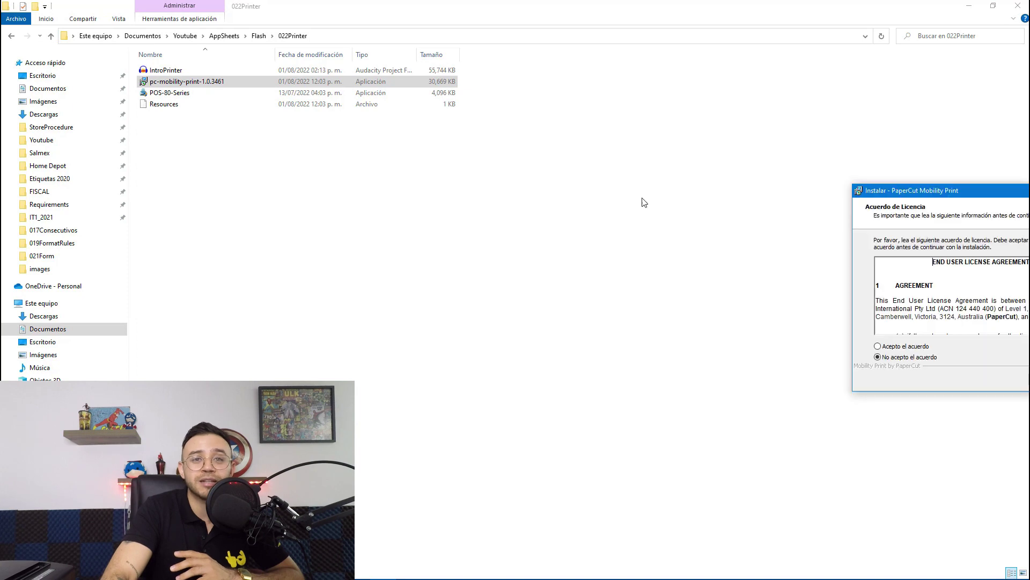
pyautogui.click(433, 349)
pyautogui.click(593, 381)
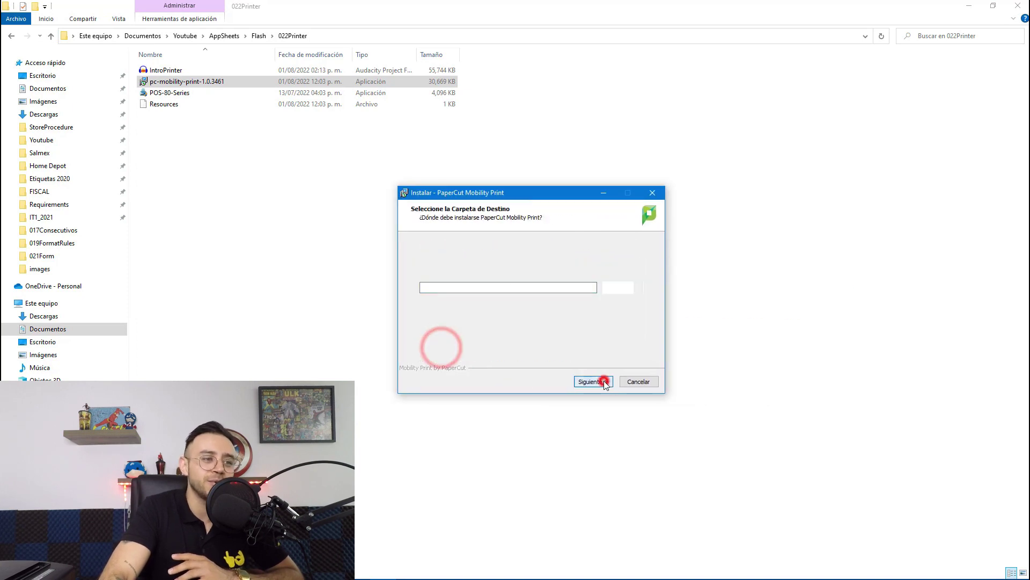
pyautogui.click(601, 381)
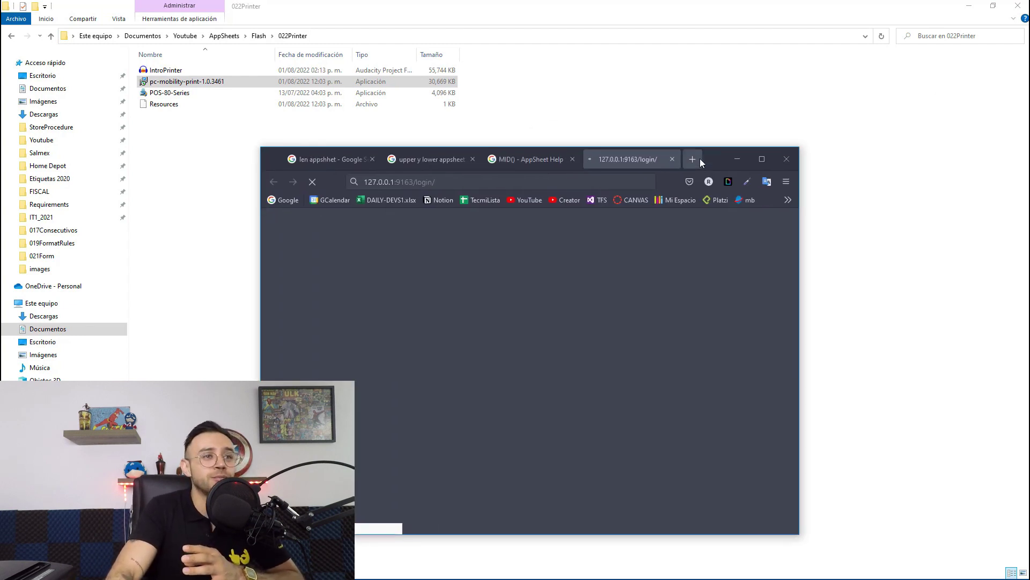
# Maximize Firefox, close the three leftover tabs, and reload the local Mobility Print page.
pyautogui.doubleClick(716, 156)
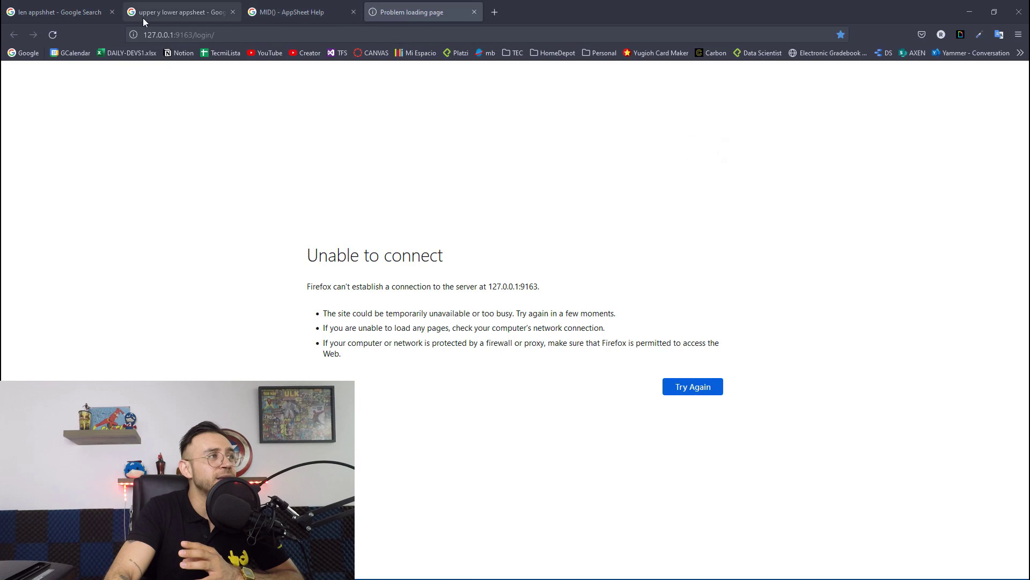
pyautogui.click(112, 12)
pyautogui.click(112, 11)
pyautogui.click(112, 12)
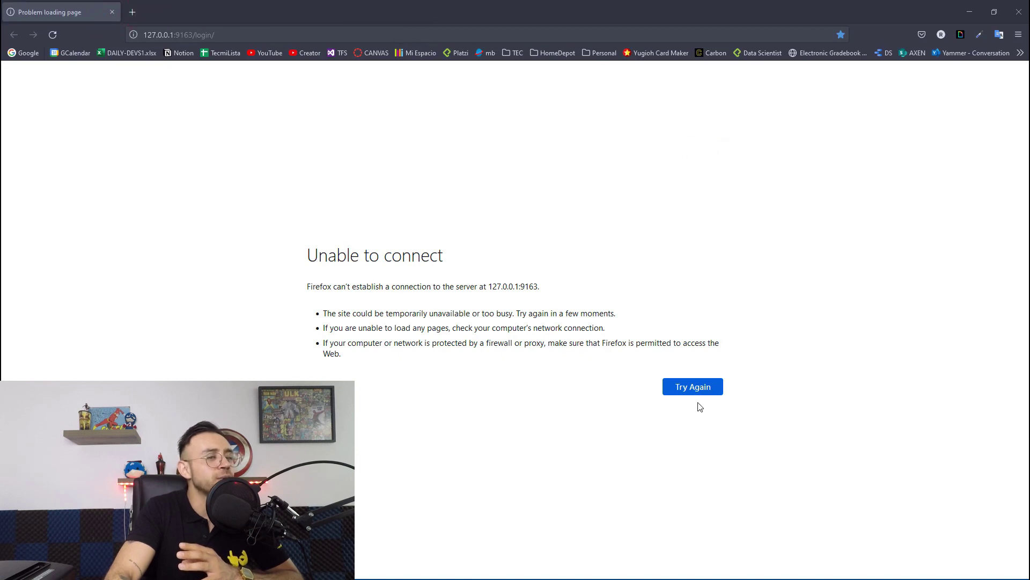
pyautogui.click(684, 388)
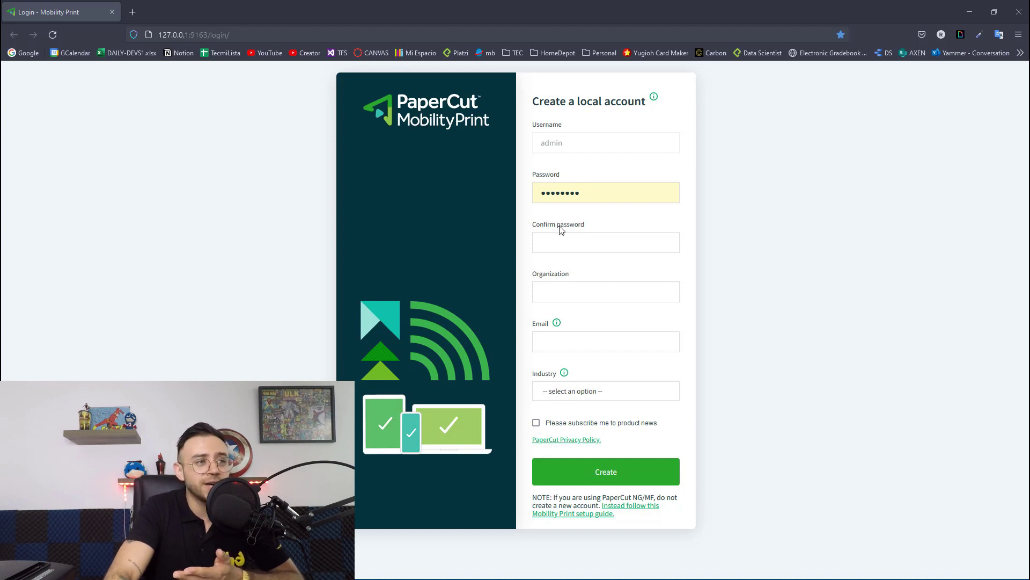
# Replace the autofilled password and fill in the password confirmation.
pyautogui.doubleClick(590, 193)
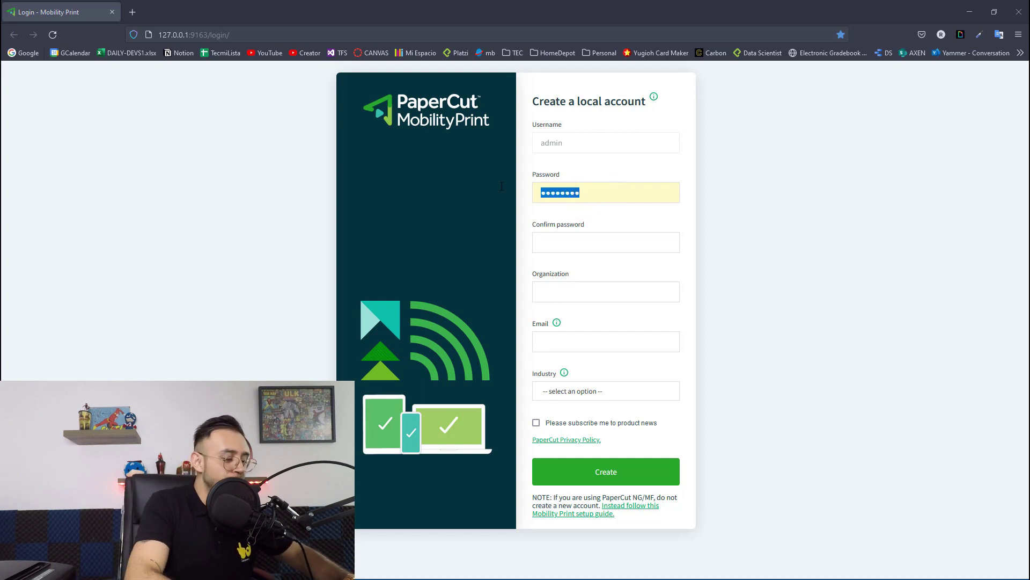
pyautogui.click(557, 241)
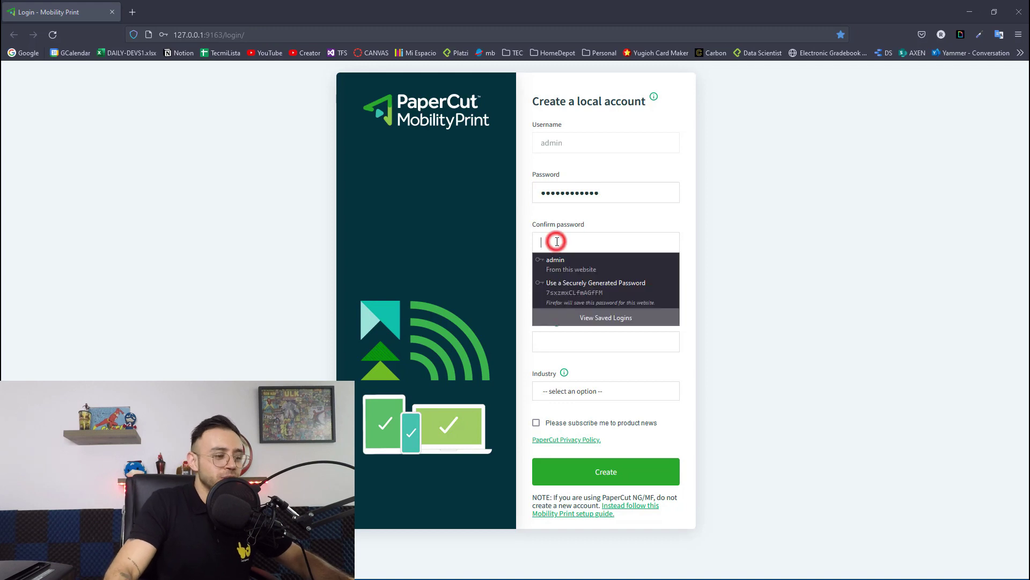
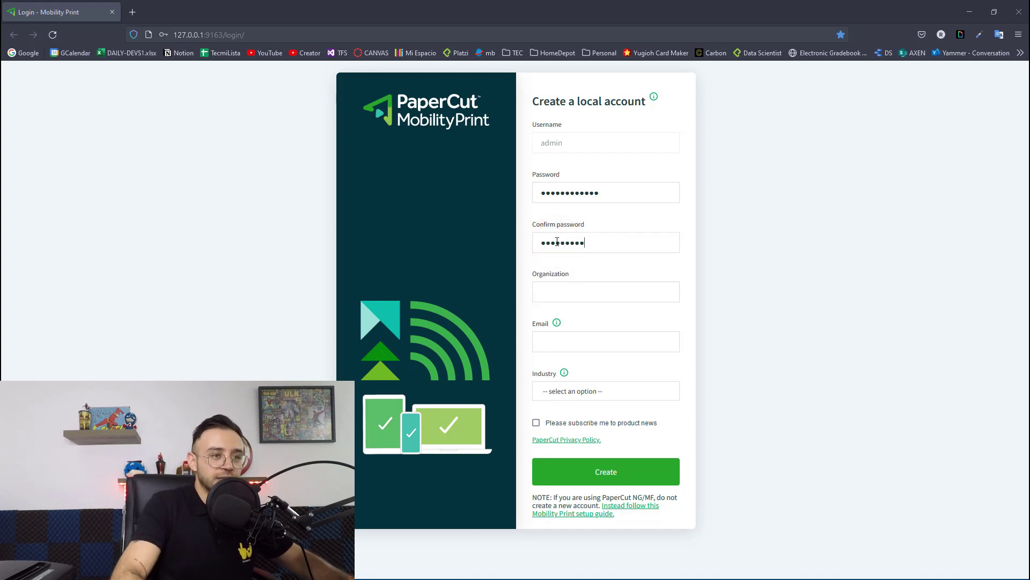
# Enter the contact e-mail address and choose 'Education - School Education' as industry.
pyautogui.click(564, 283)
pyautogui.click(552, 333)
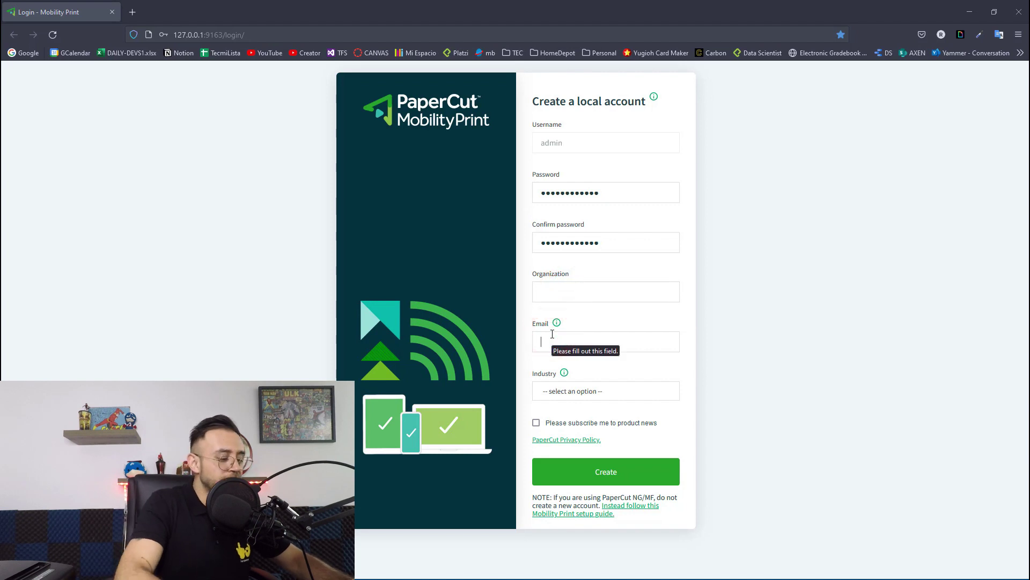
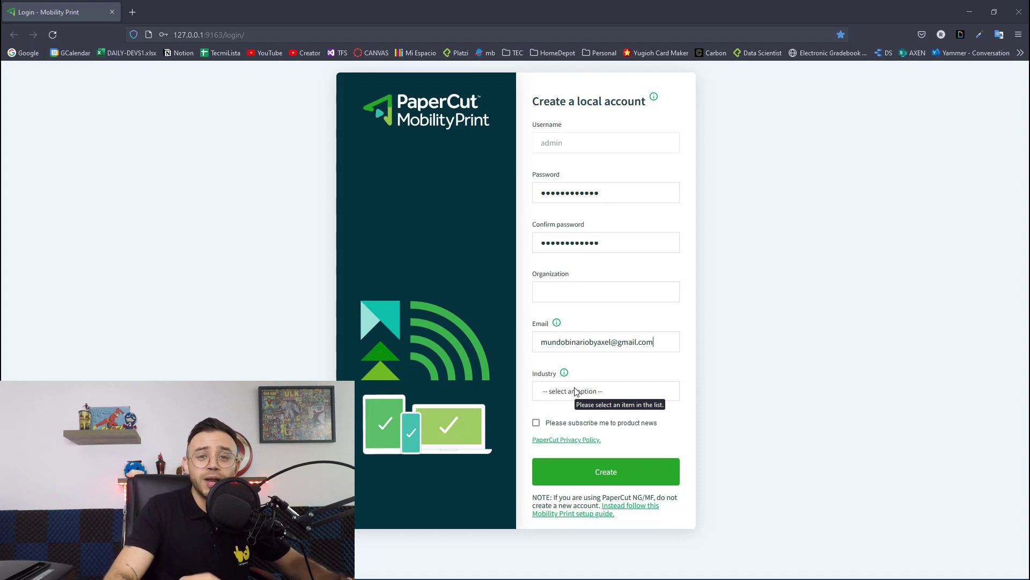
pyautogui.click(575, 391)
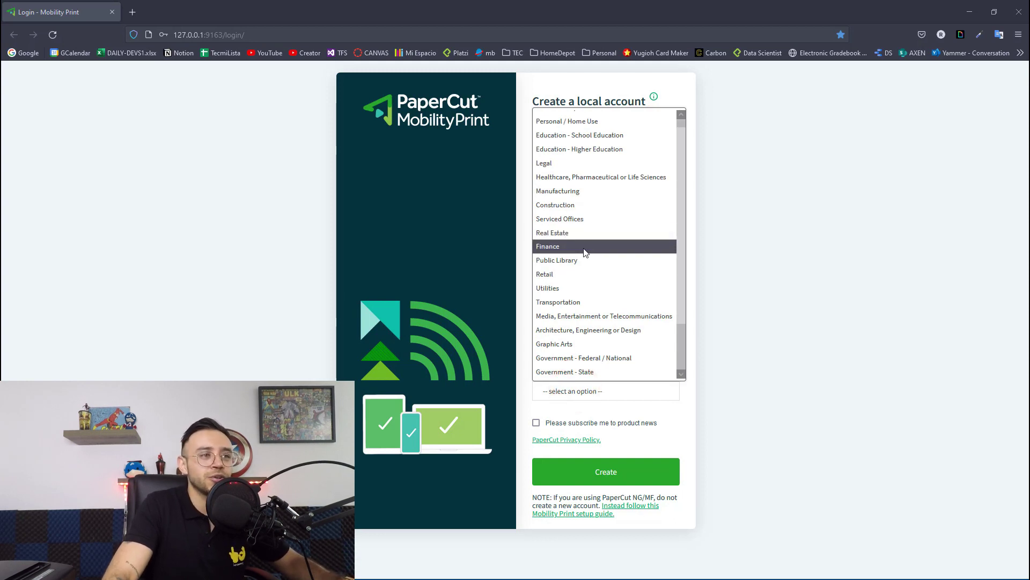
pyautogui.click(557, 136)
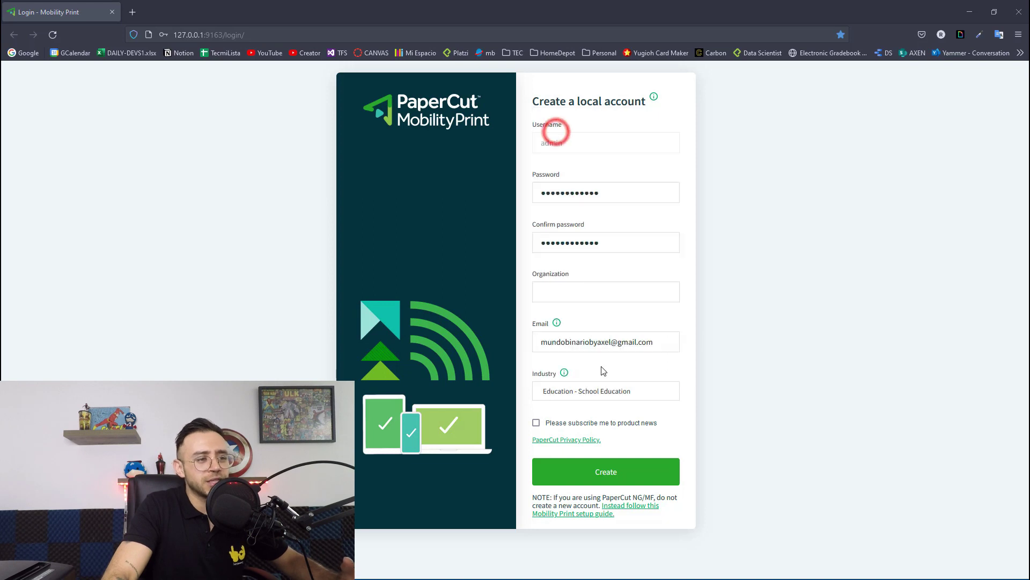
# Enter organization 'Mundo Binario', create the account, and dismiss the save-login prompt.
pyautogui.click(603, 474)
pyautogui.click(562, 292)
pyautogui.write('Mundo Binar')
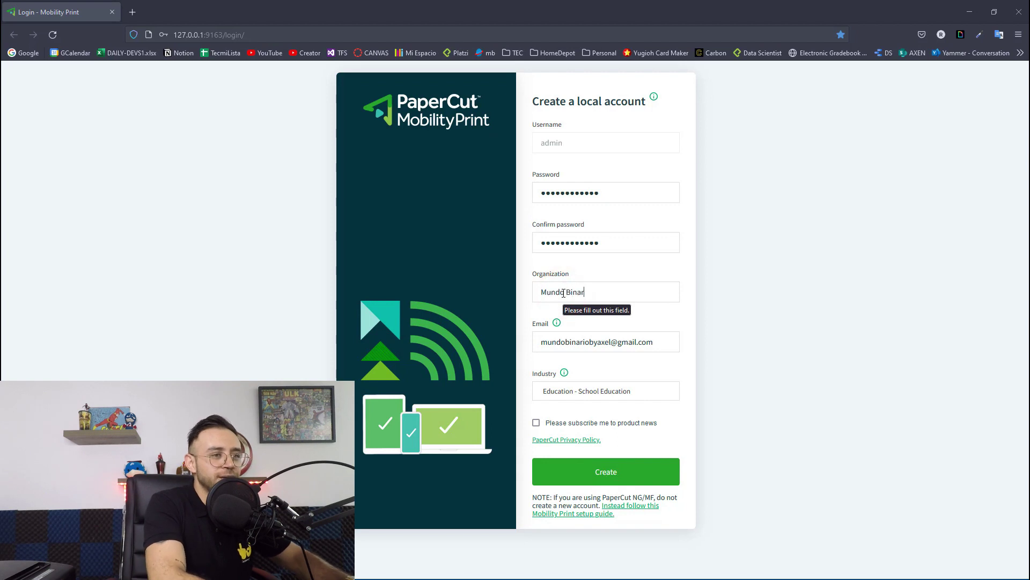
pyautogui.write('io')
pyautogui.click(622, 473)
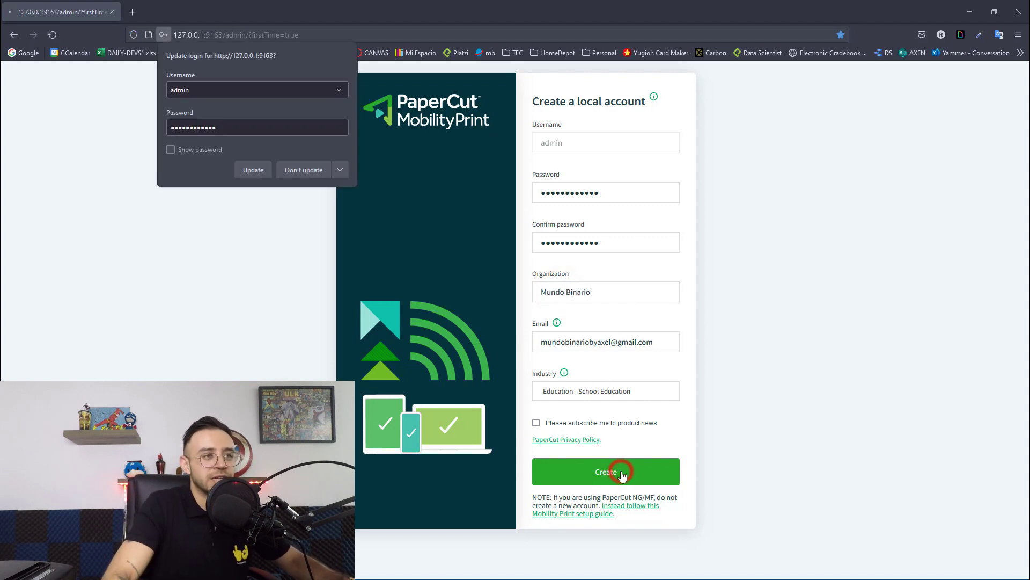
pyautogui.click(253, 171)
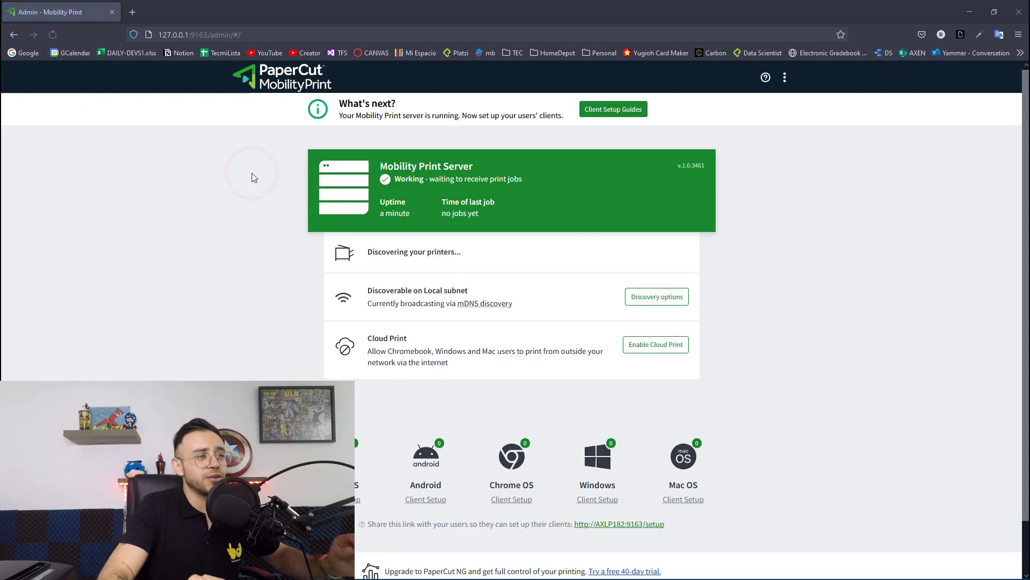
# Bookmark the Mobility Print admin dashboard page, then minimize Firefox.
pyautogui.click(238, 34)
pyautogui.click(349, 35)
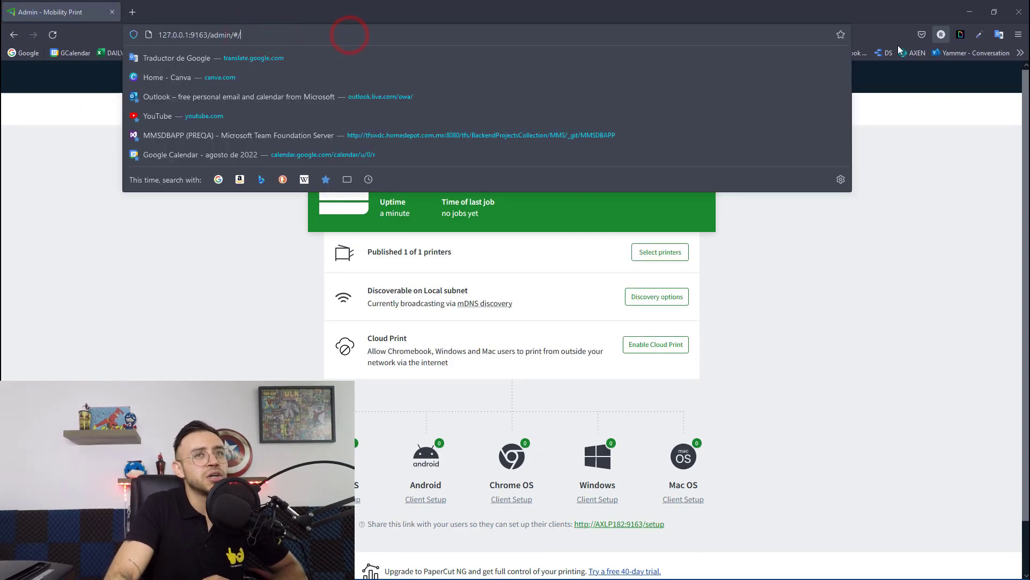
pyautogui.click(886, 35)
pyautogui.hotkey('ctrl', 'd')
pyautogui.click(788, 295)
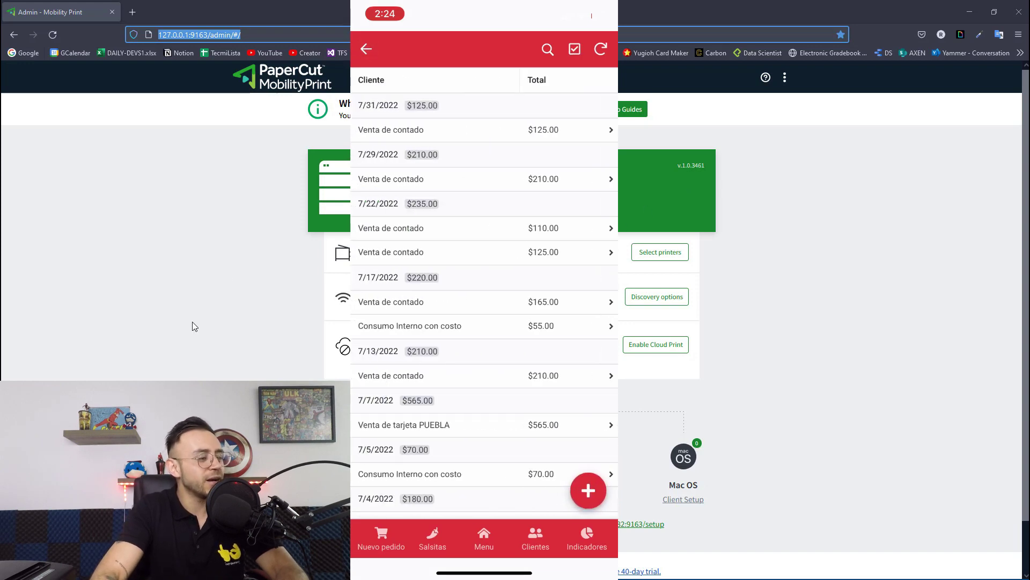
pyautogui.click(970, 13)
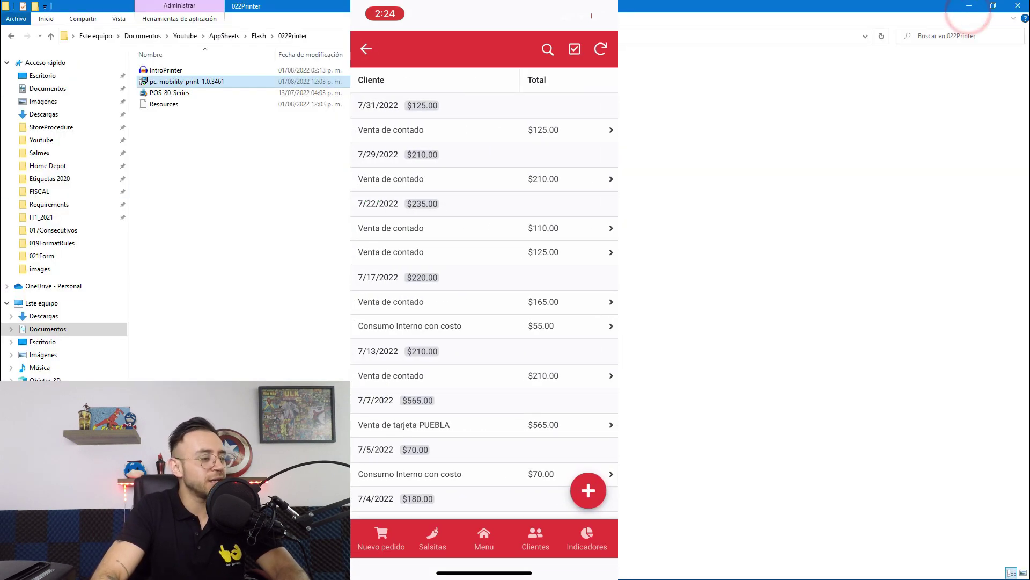
# Return to the AppSheet editor in Chrome and go to the UX views settings.
pyautogui.hotkey('alt', 'Tab')
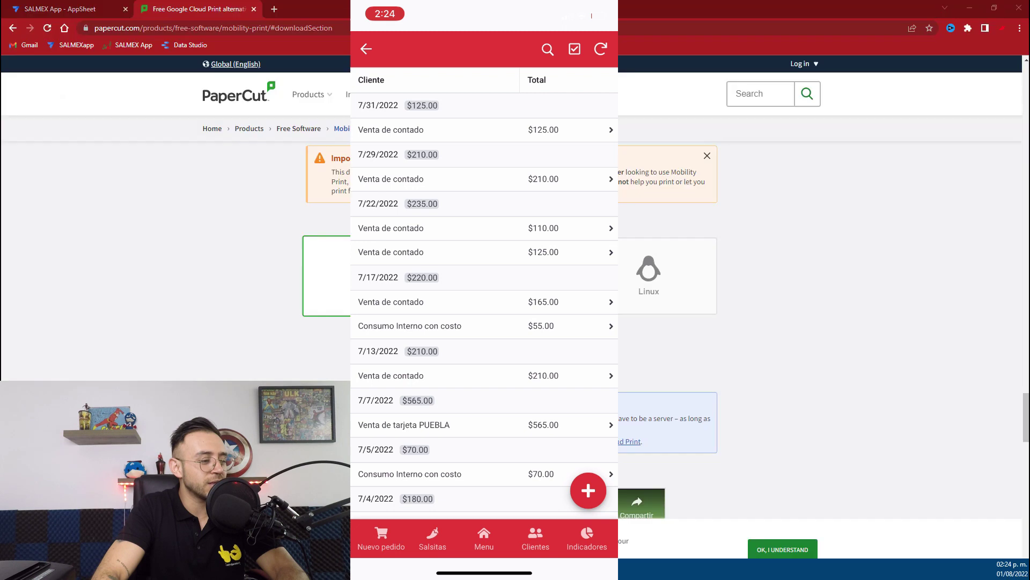
pyautogui.click(91, 7)
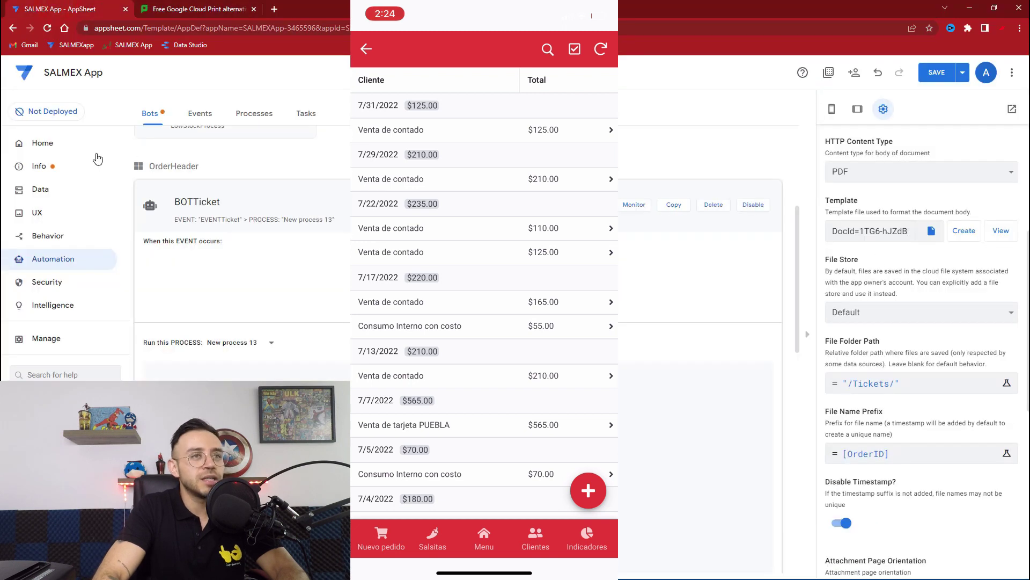
pyautogui.click(79, 190)
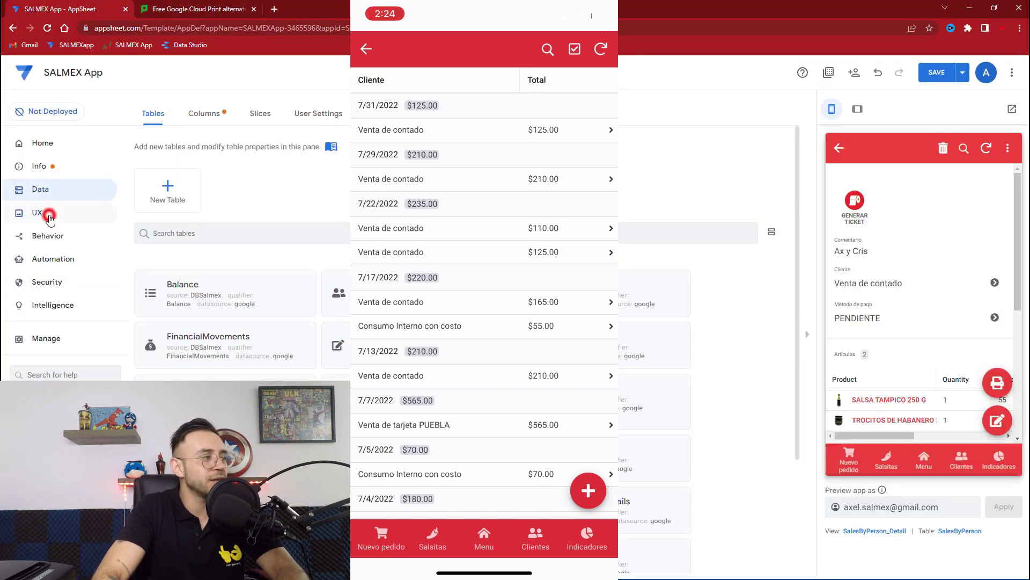
pyautogui.click(49, 214)
# In the preview, open the 7/31/2022 order from Menu > orders and generate its ticket.
pyautogui.click(944, 469)
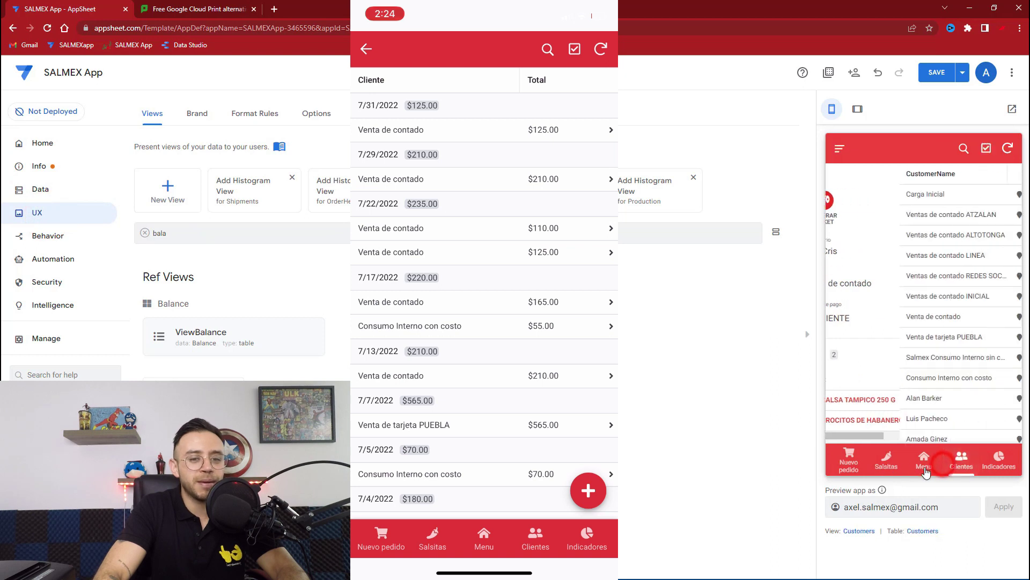
pyautogui.click(872, 330)
pyautogui.click(887, 217)
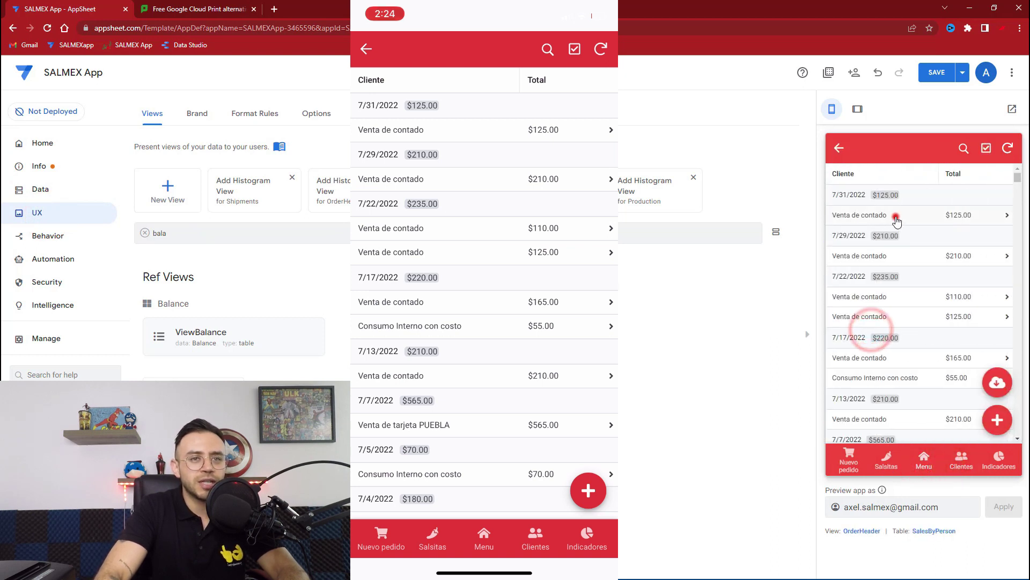
pyautogui.click(994, 380)
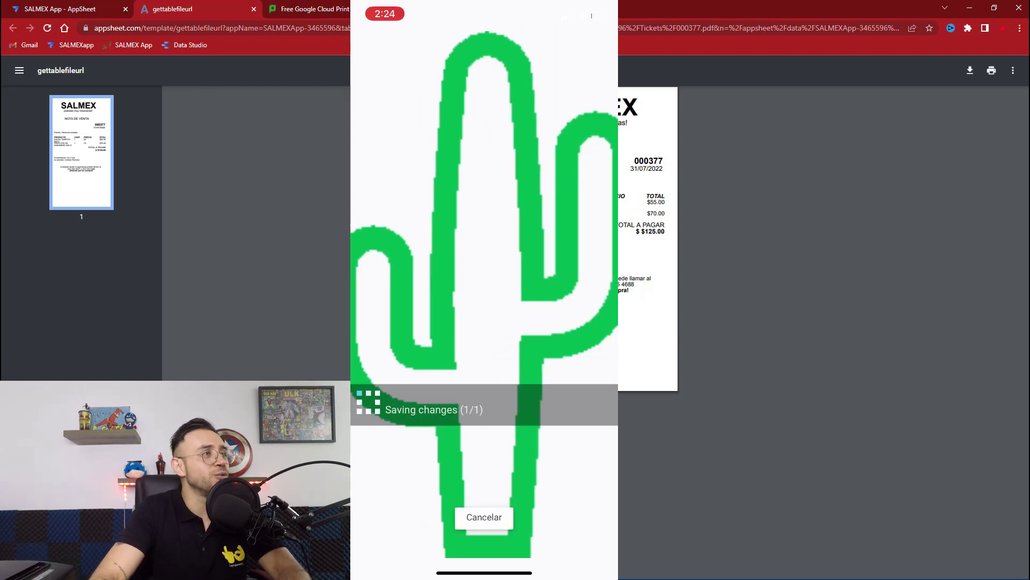
# Close the ticket PDF tab and open the receipt PDF's expanded share sheet on the iPhone.
pyautogui.click(253, 12)
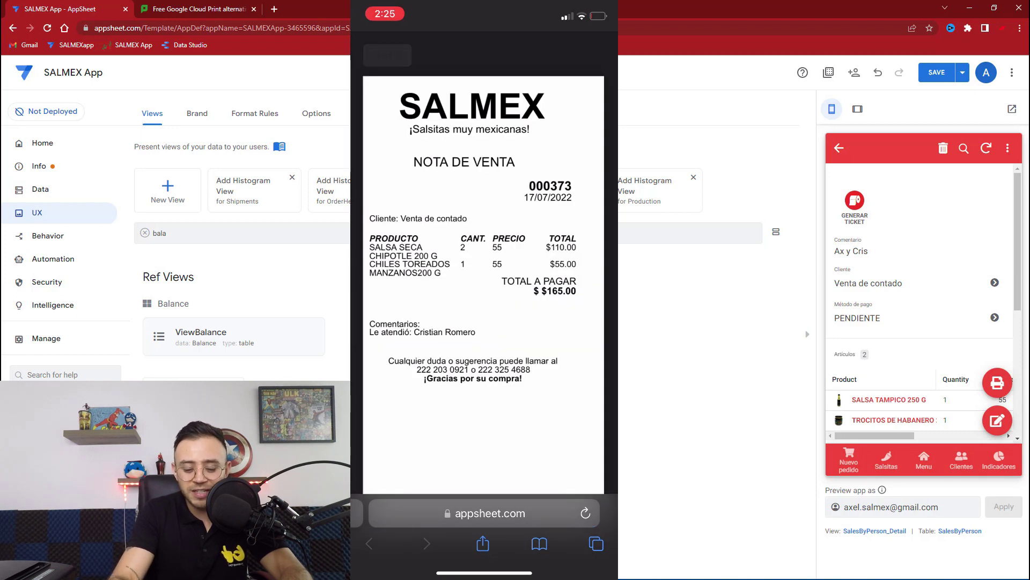
pyautogui.click(483, 543)
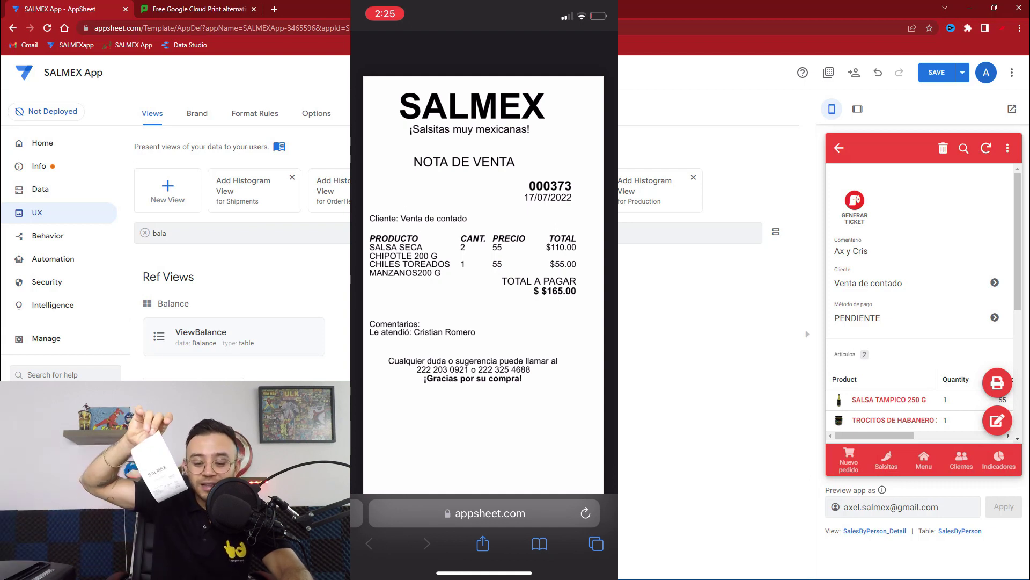
pyautogui.click(483, 543)
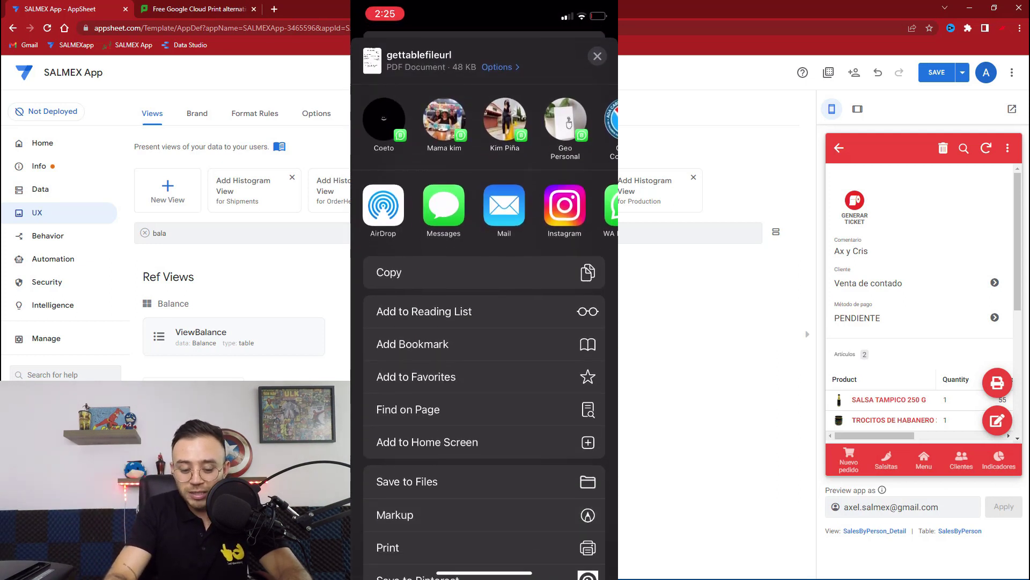
# Print the receipt PDF from the phone on pos-80-series with 2 copies.
pyautogui.scroll(-3, 484, 376)
pyautogui.click(598, 61)
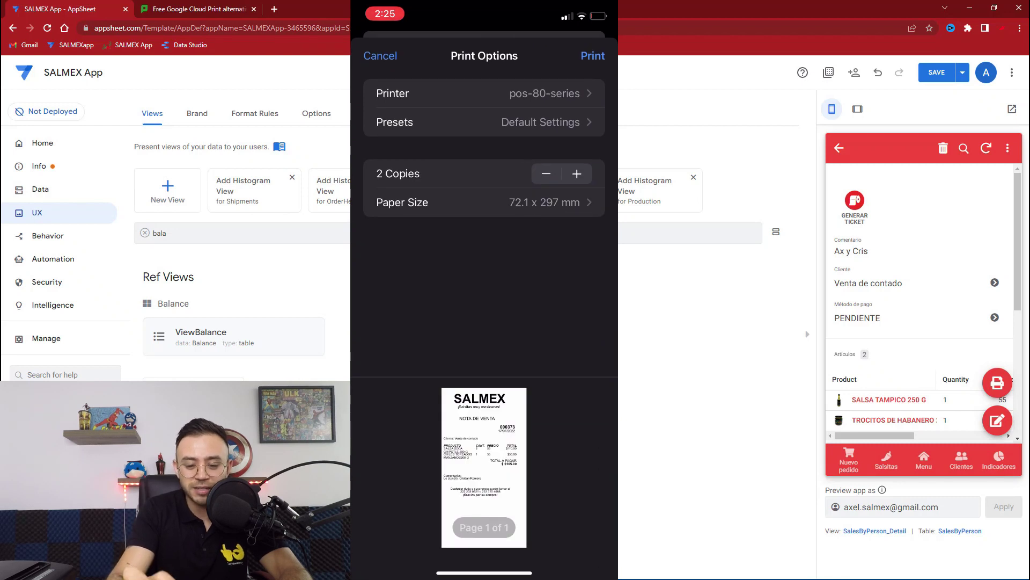
pyautogui.click(380, 56)
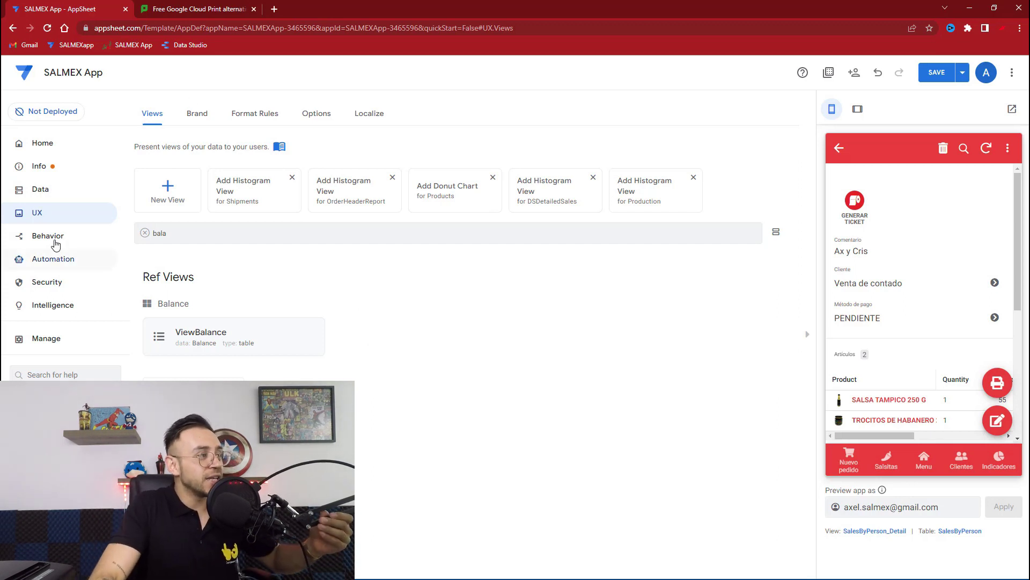
# Inspect the ACTIONTicketPrint action's settings, then go to the Data Tables page.
pyautogui.click(54, 235)
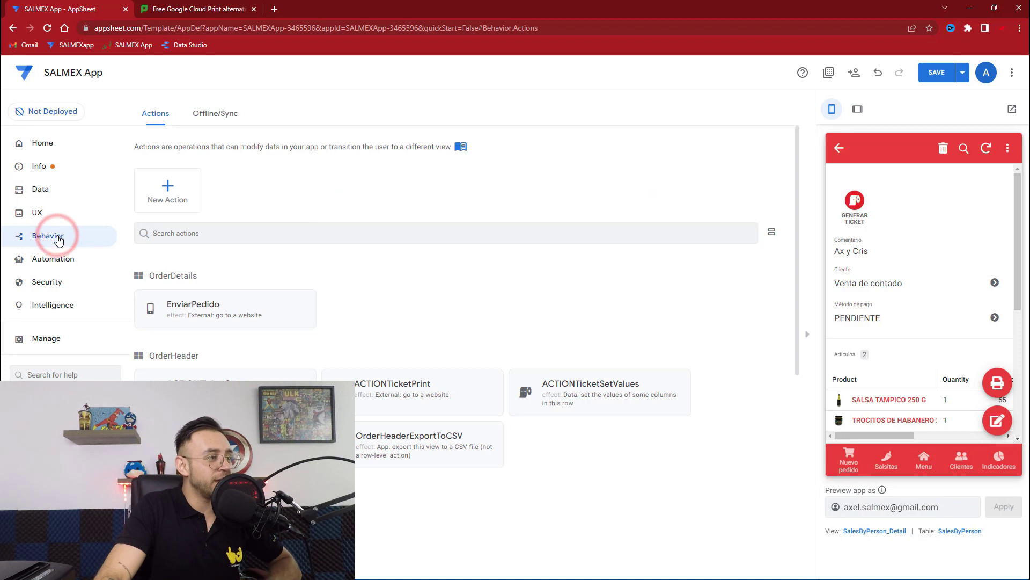
pyautogui.click(451, 396)
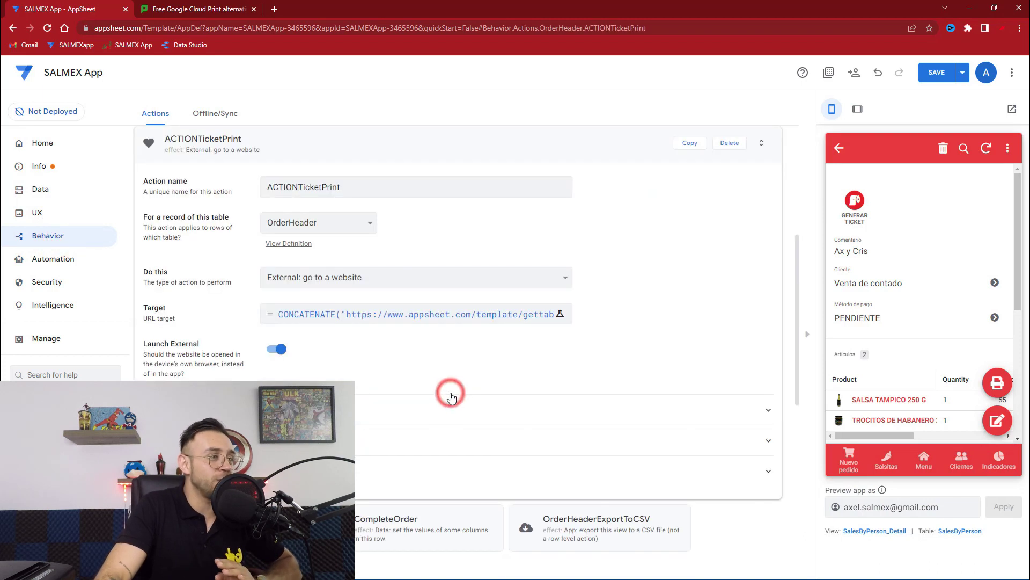
pyautogui.click(161, 8)
pyautogui.click(64, 9)
pyautogui.click(54, 188)
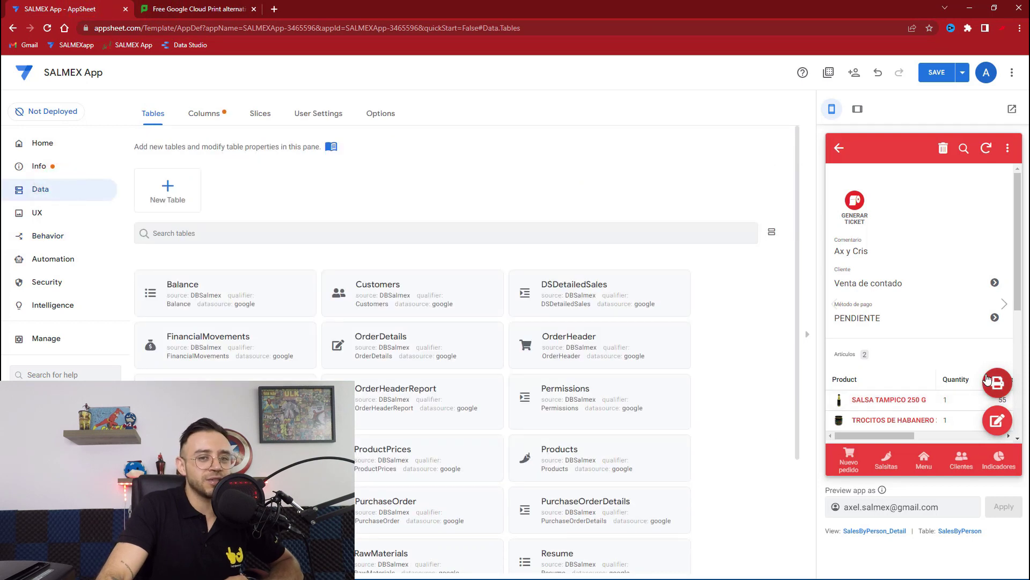
# Generate ticket 000377's PDF, select its address, and launch Sublime Text via a 'sub' search.
pyautogui.click(993, 382)
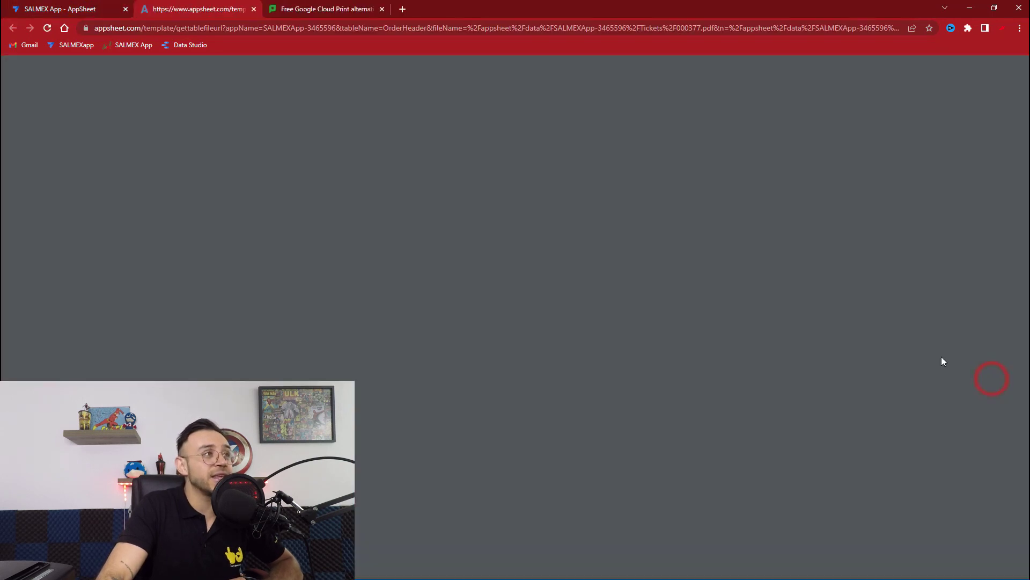
pyautogui.click(349, 27)
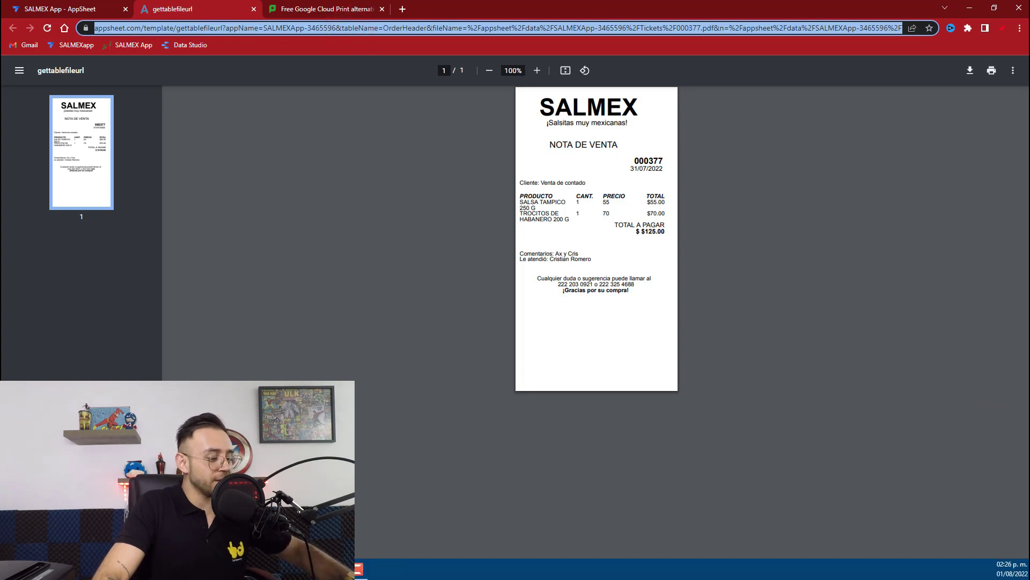
pyautogui.press('super')
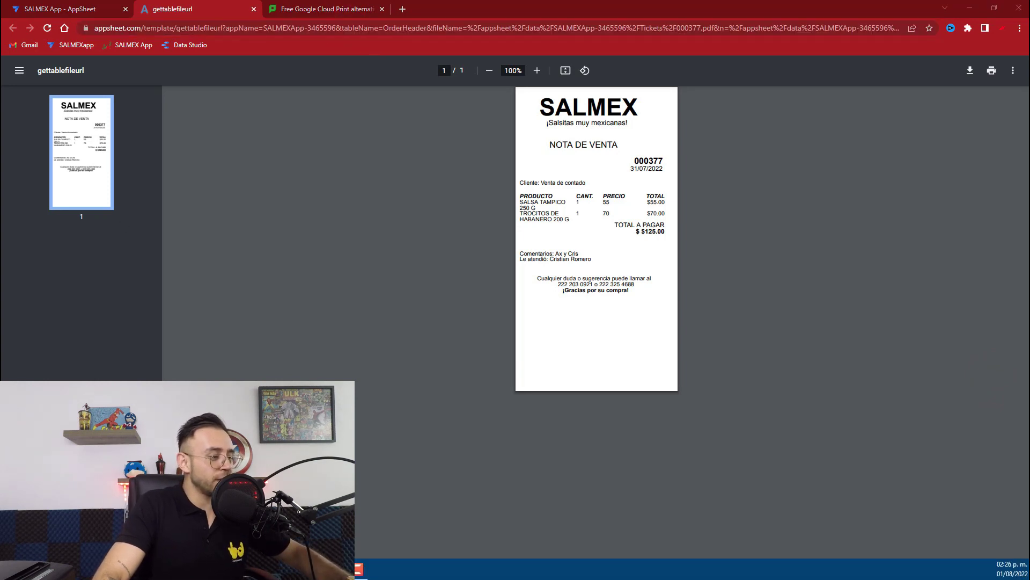
pyautogui.write('sub')
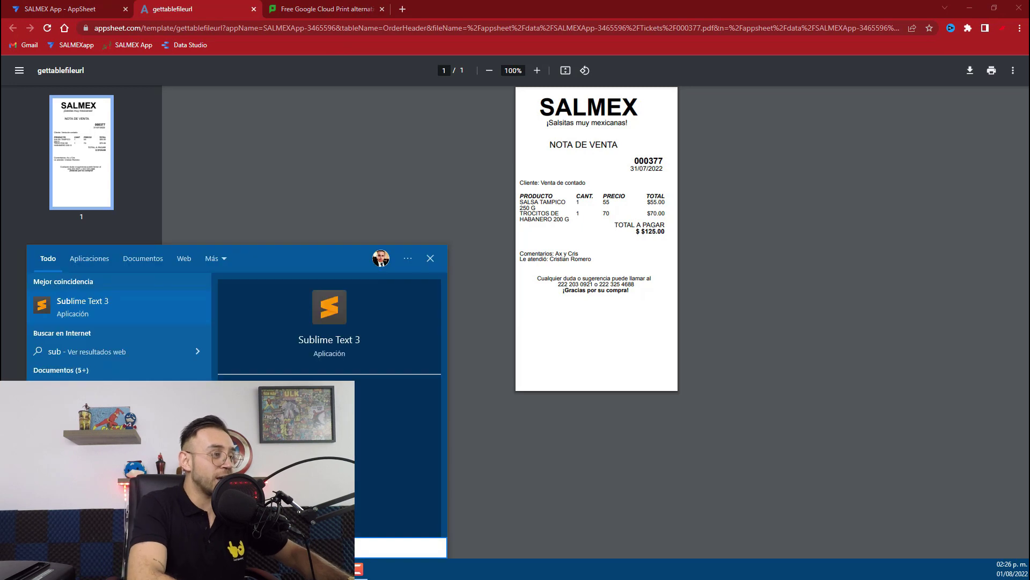
pyautogui.press('Return')
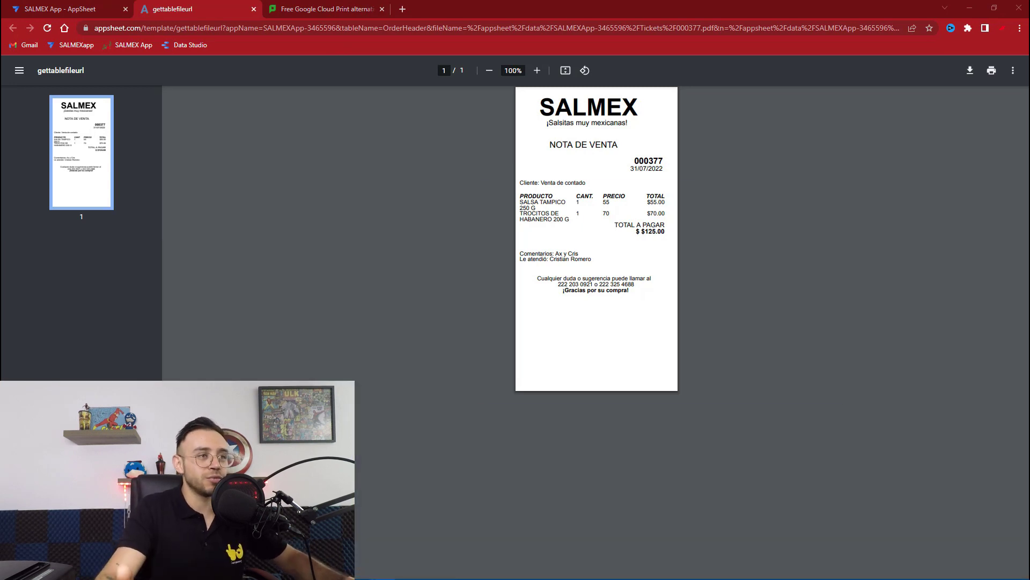
# Paste the ticket PDF's address into a new Sublime Text document and maximize the window.
pyautogui.click(500, 158)
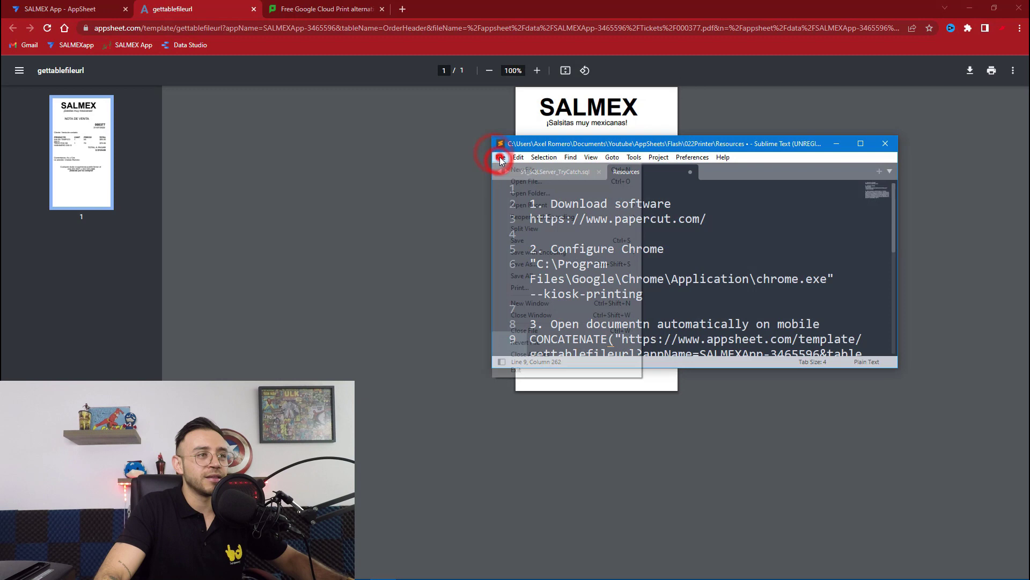
pyautogui.click(504, 167)
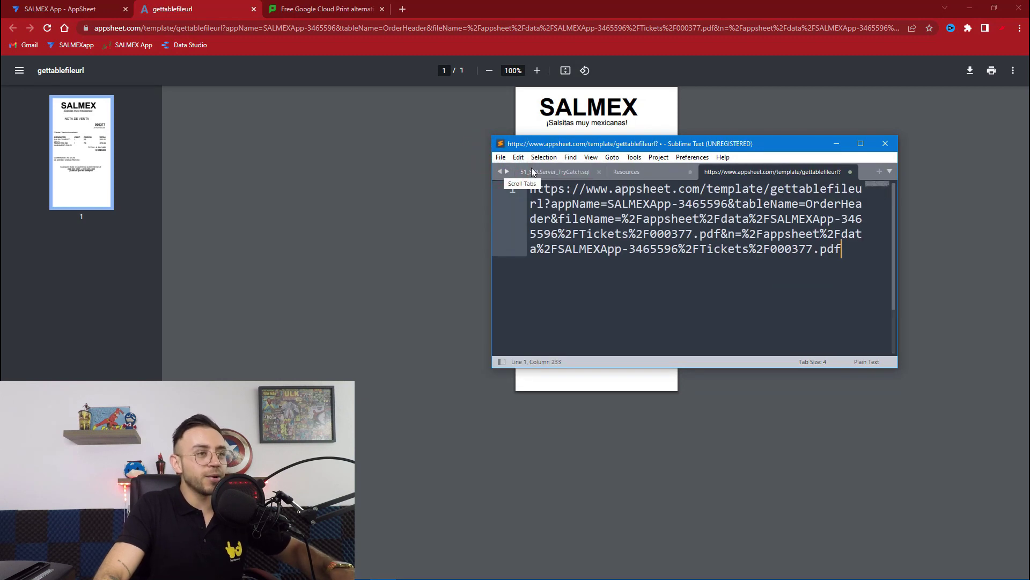
pyautogui.doubleClick(584, 144)
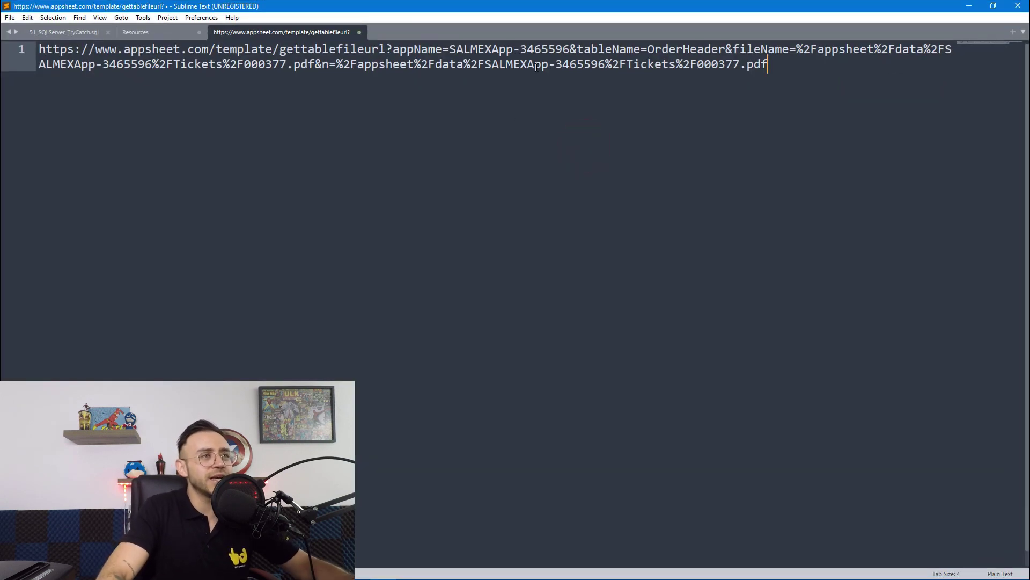
# Match ticket number 000377 in the address against the PDF, then close the PDF tab.
pyautogui.moveTo(428, 48); pyautogui.dragTo(777, 49)
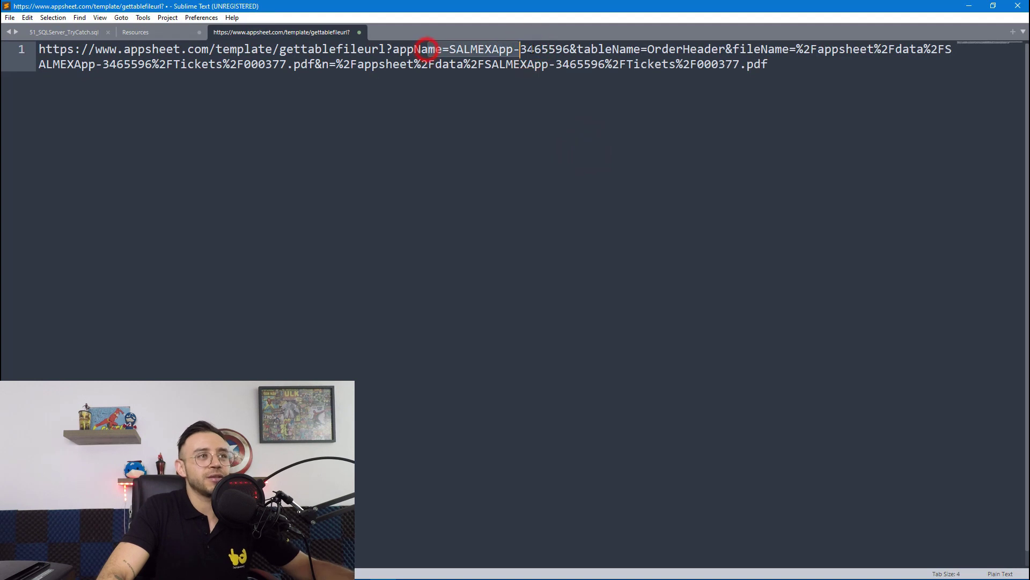
pyautogui.click(799, 51)
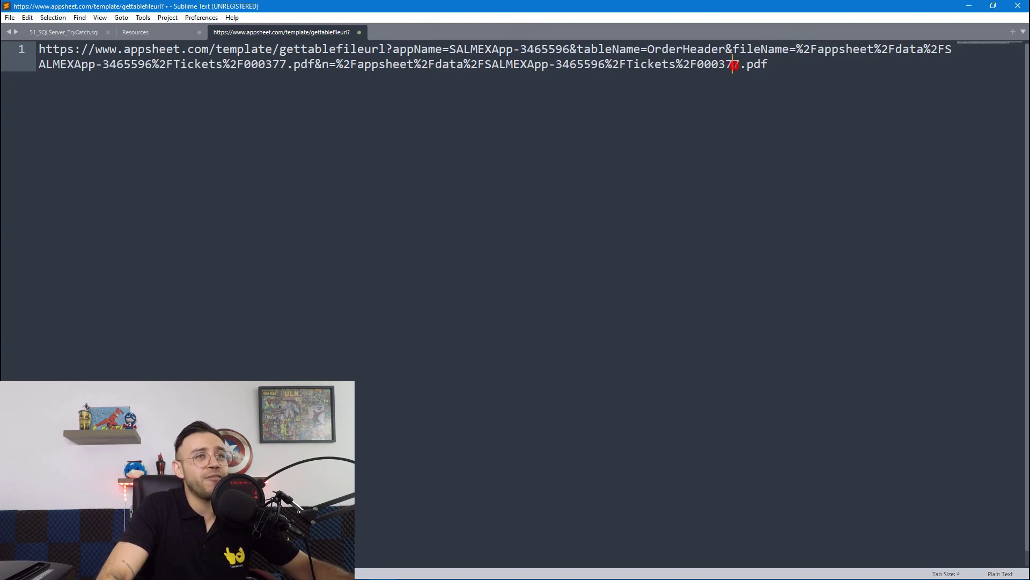
pyautogui.moveTo(719, 65); pyautogui.dragTo(735, 65)
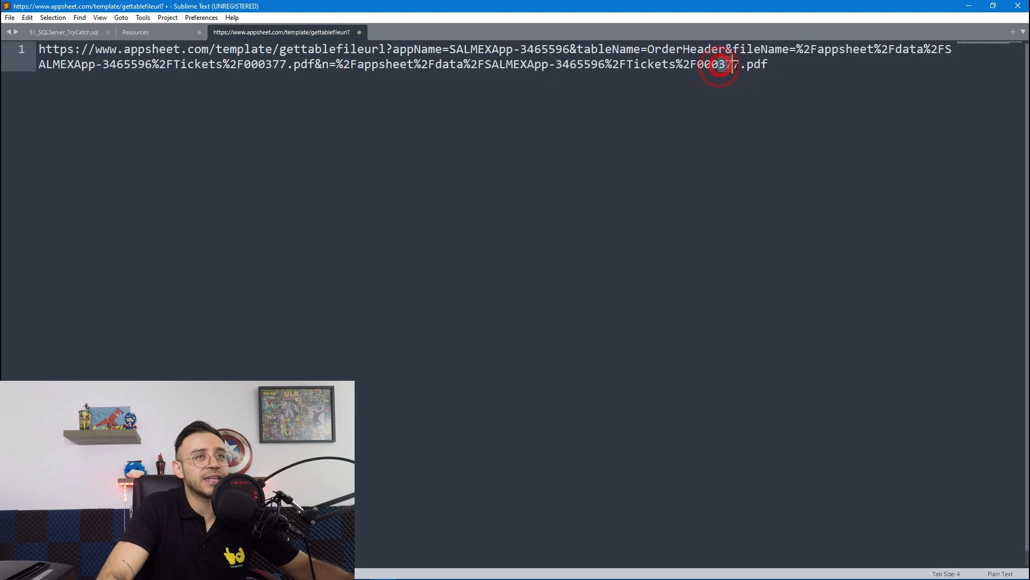
pyautogui.click(969, 7)
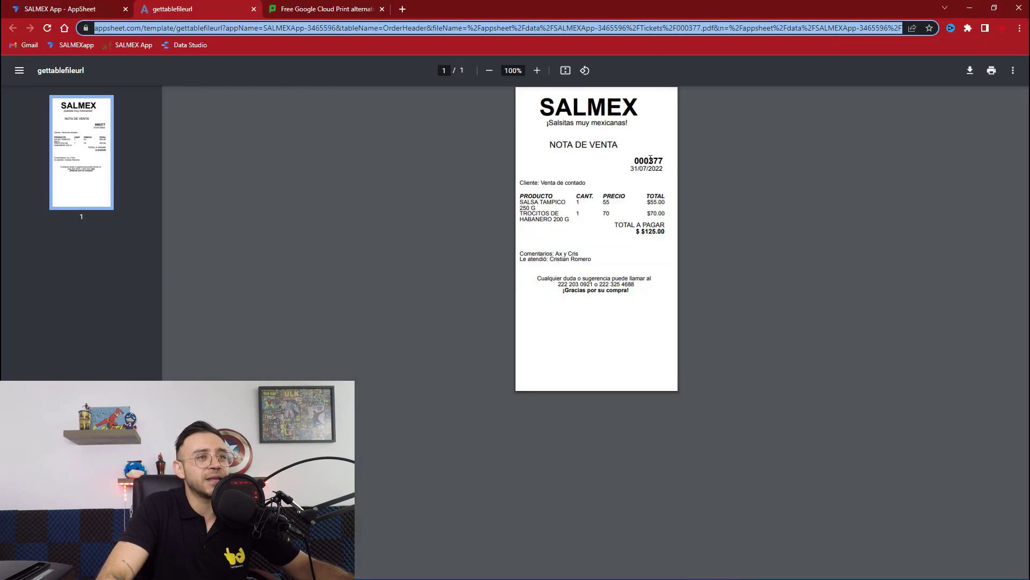
pyautogui.moveTo(649, 160); pyautogui.dragTo(664, 161)
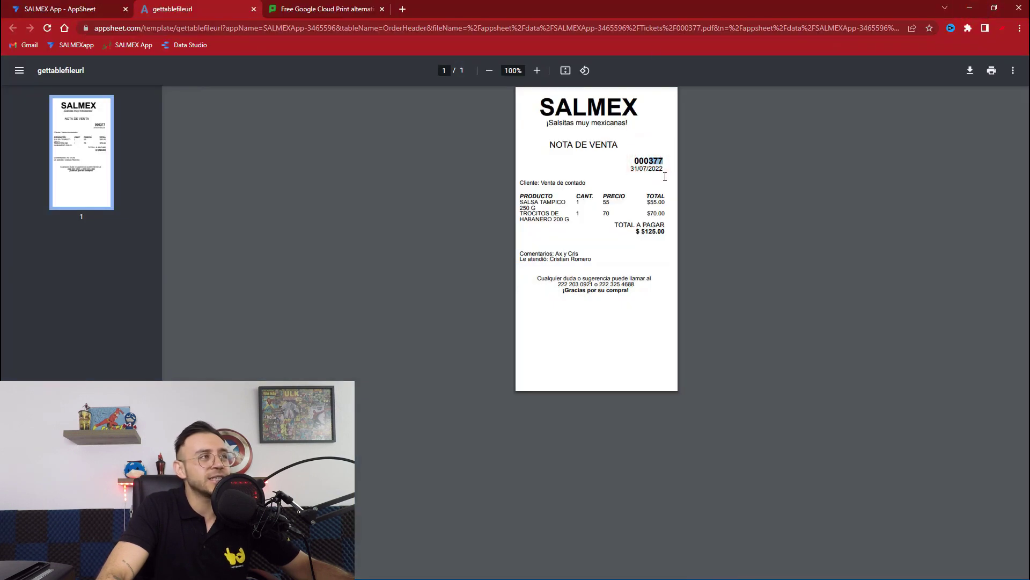
pyautogui.click(253, 9)
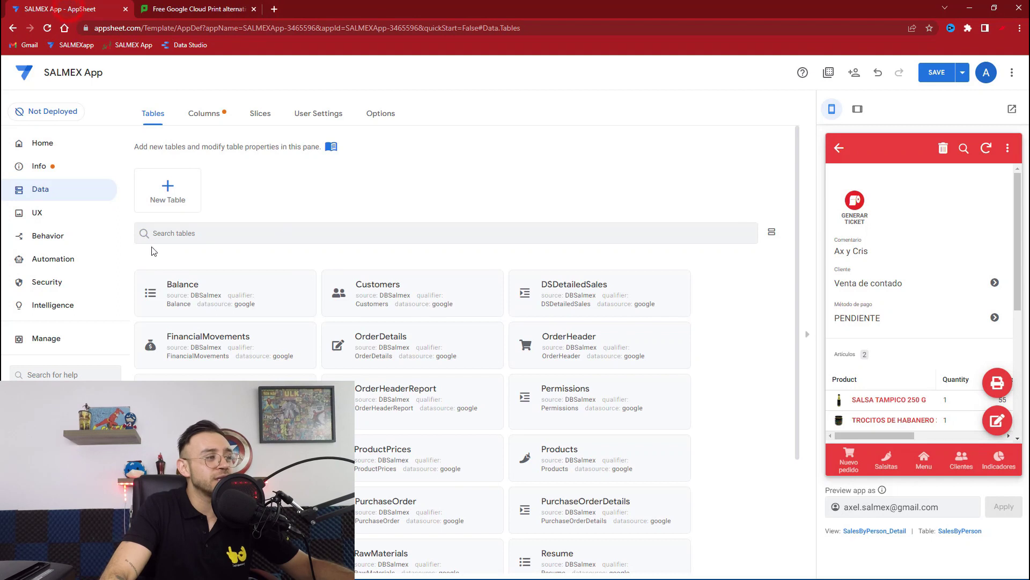
# In Behavior actions, expand ACTIONTicketPrint and select its action name.
pyautogui.click(72, 245)
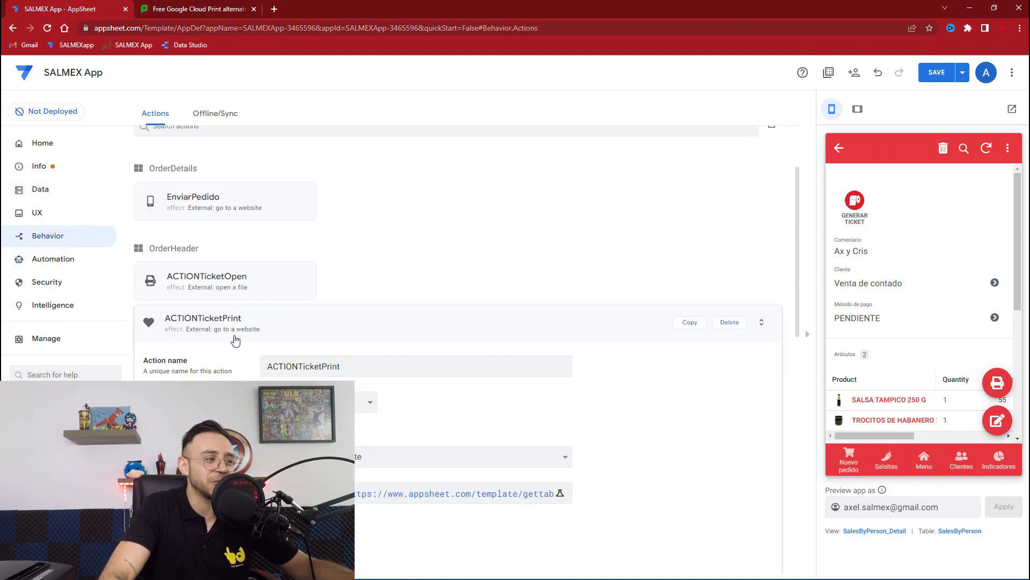
pyautogui.scroll(-1, 350, 373)
pyautogui.click(330, 313)
pyautogui.moveTo(356, 313); pyautogui.dragTo(262, 312)
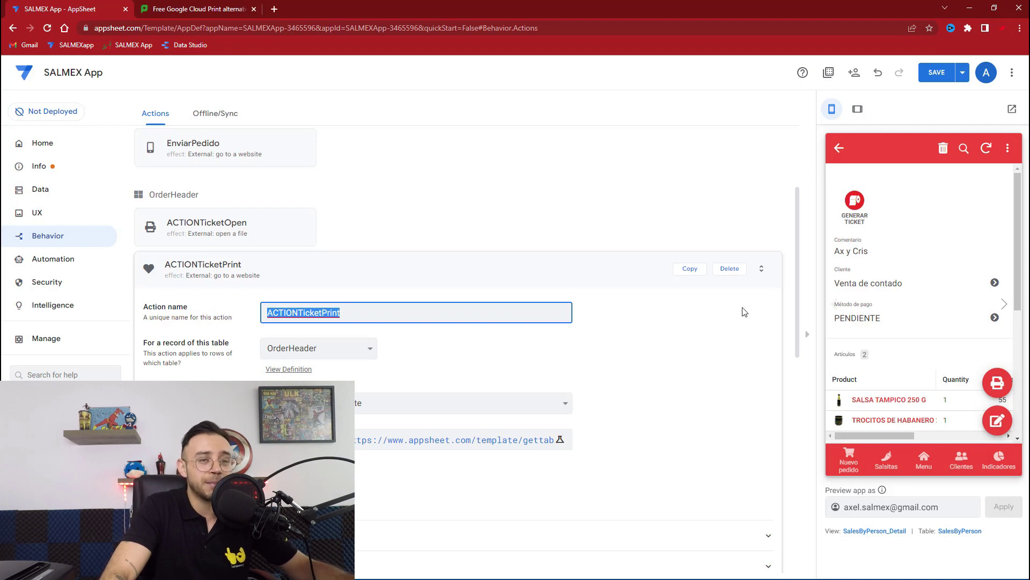
# Check the action's Do this type unchanged and open its Target formula in the Expression Assistant.
pyautogui.scroll(-1, 458, 349)
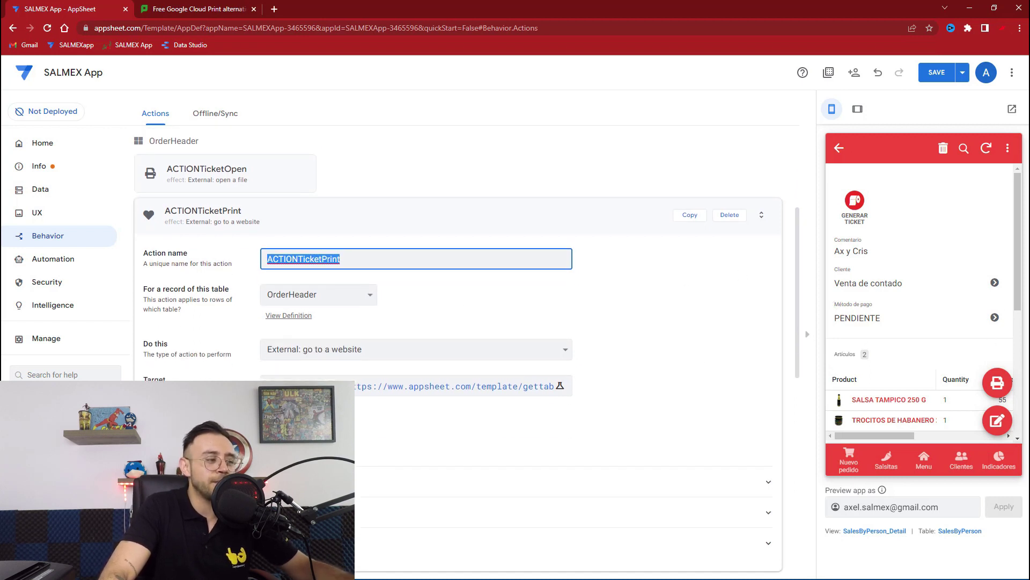
pyautogui.scroll(-2, 458, 349)
pyautogui.scroll(-3, 459, 349)
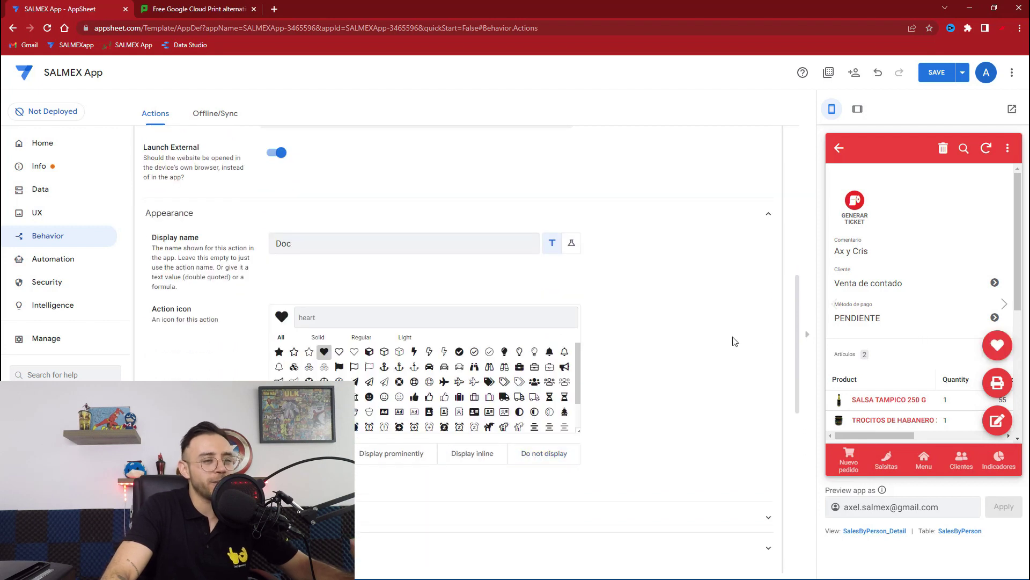
pyautogui.scroll(3, 341, 269)
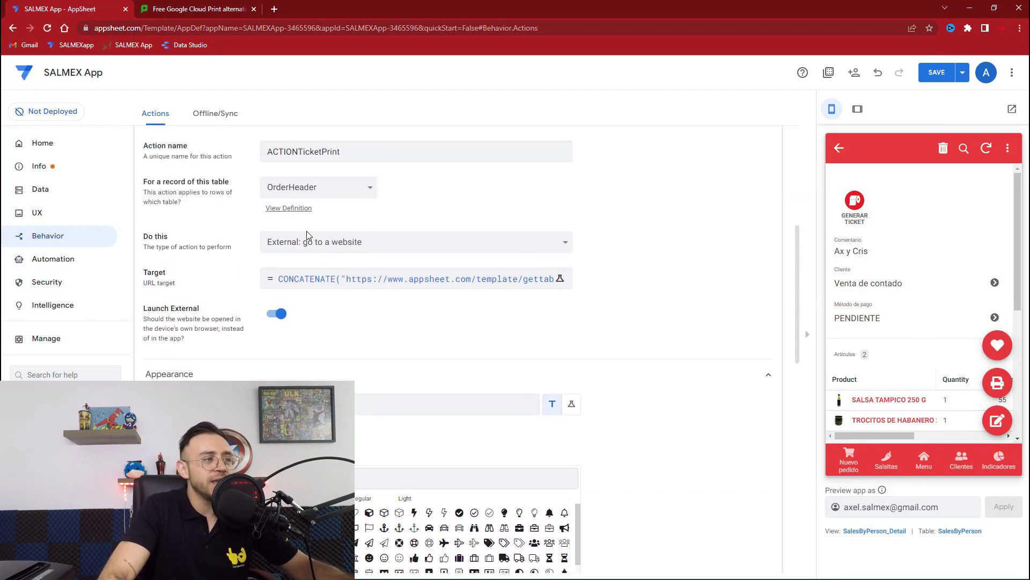
pyautogui.click(353, 244)
pyautogui.click(402, 220)
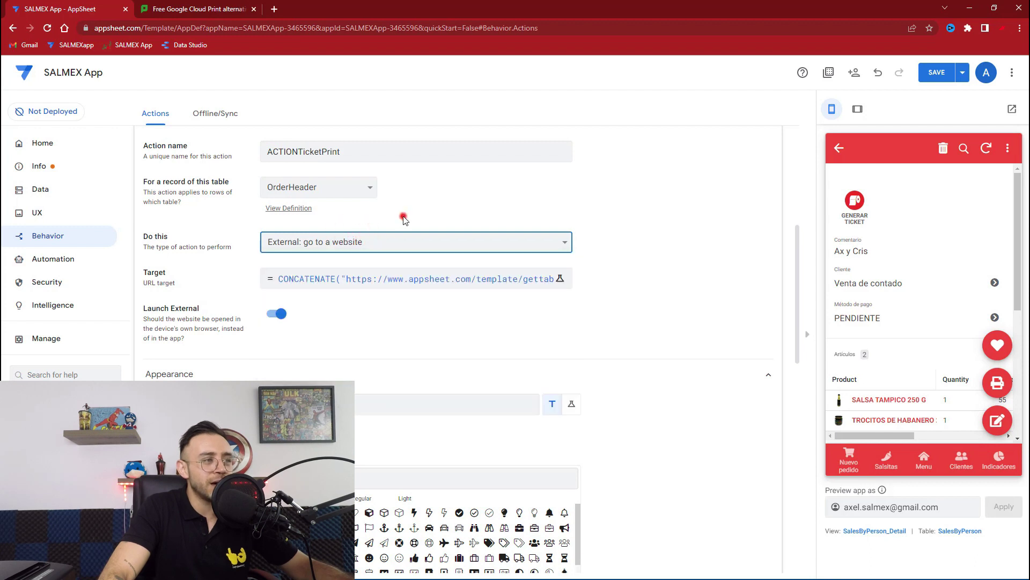
pyautogui.click(370, 279)
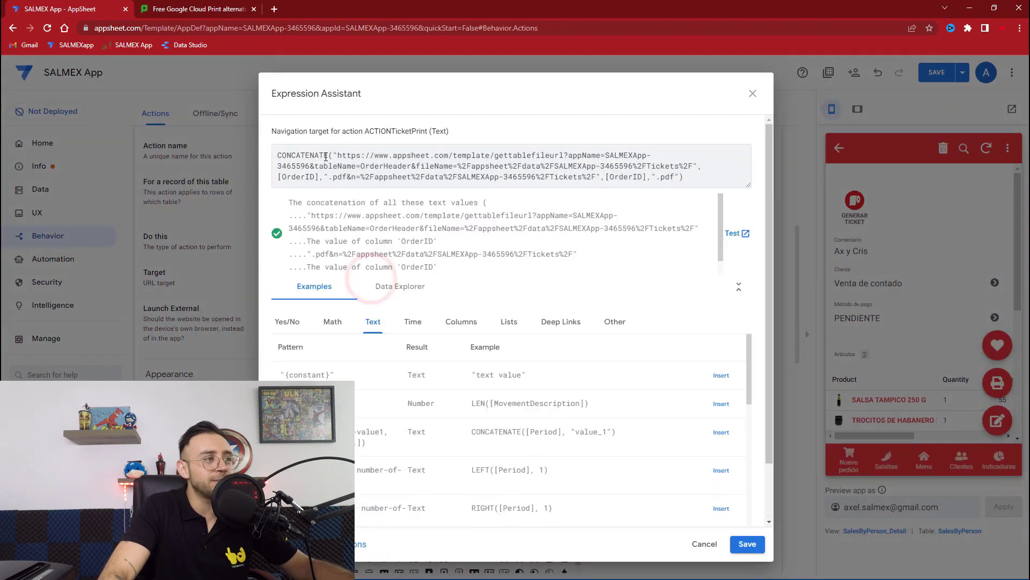
pyautogui.doubleClick(325, 156)
pyautogui.click(338, 156)
pyautogui.moveTo(337, 157)
pyautogui.mouseDown()
pyautogui.moveTo(563, 156)
pyautogui.moveTo(319, 180)
pyautogui.moveTo(701, 165)
pyautogui.mouseUp()
pyautogui.click(701, 166)
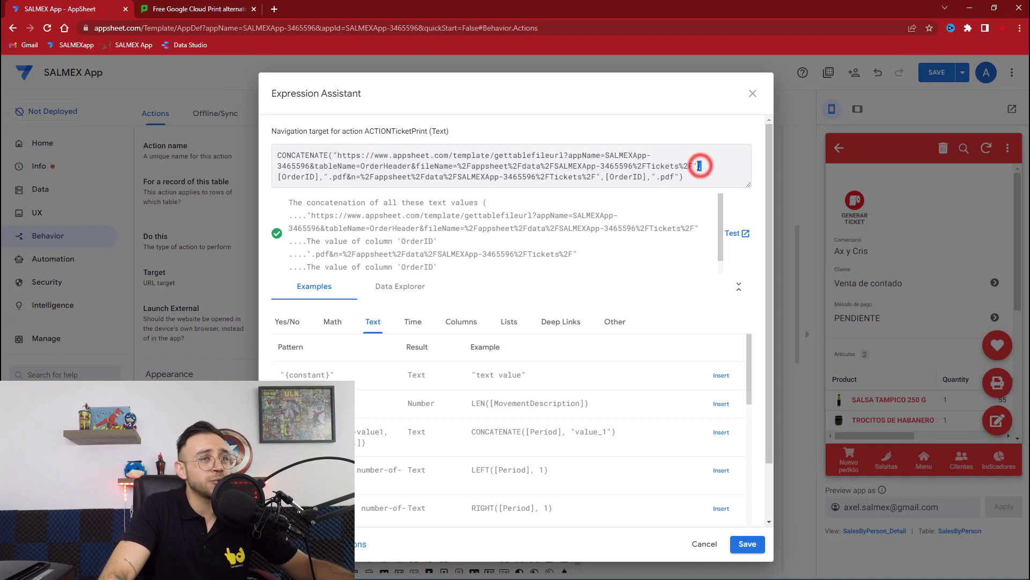
pyautogui.moveTo(320, 177); pyautogui.dragTo(277, 177)
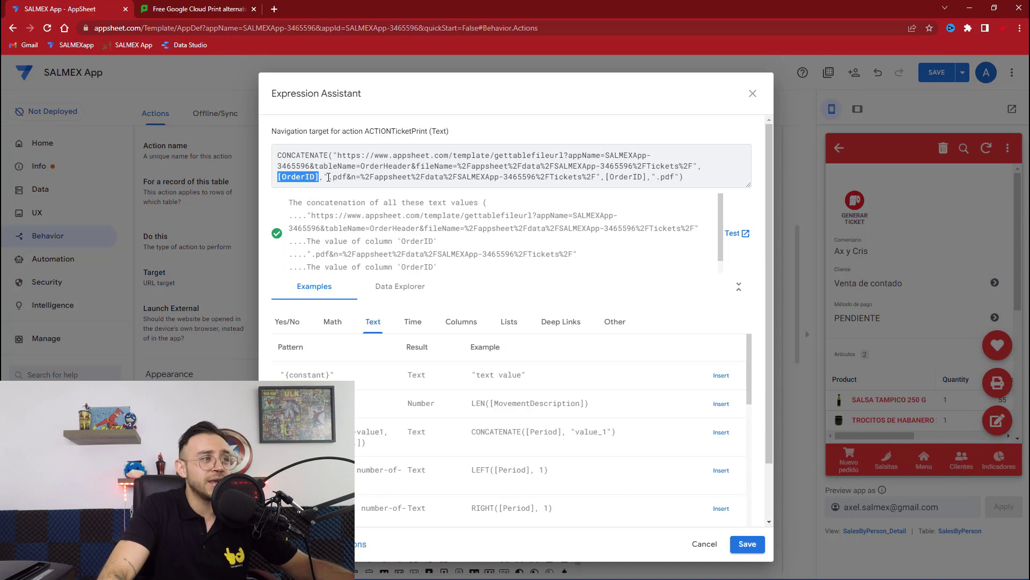
pyautogui.moveTo(325, 177); pyautogui.dragTo(363, 179)
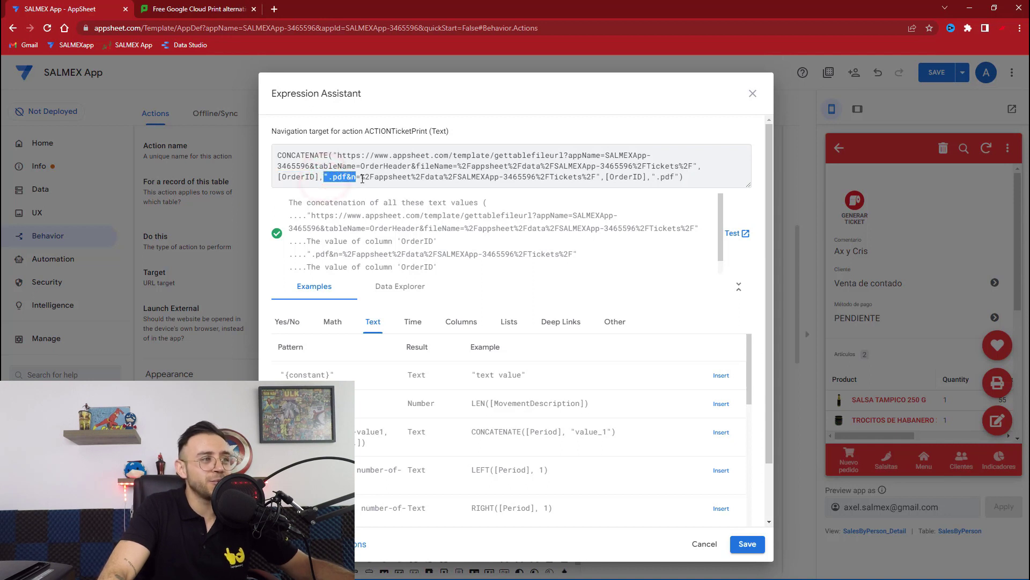
pyautogui.moveTo(433, 177); pyautogui.dragTo(564, 175)
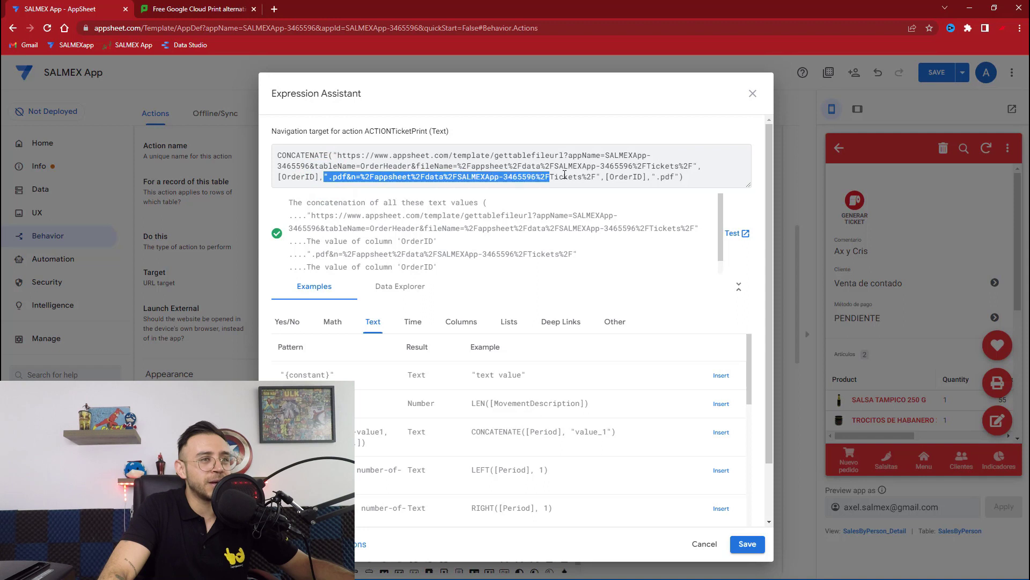
pyautogui.doubleClick(610, 176)
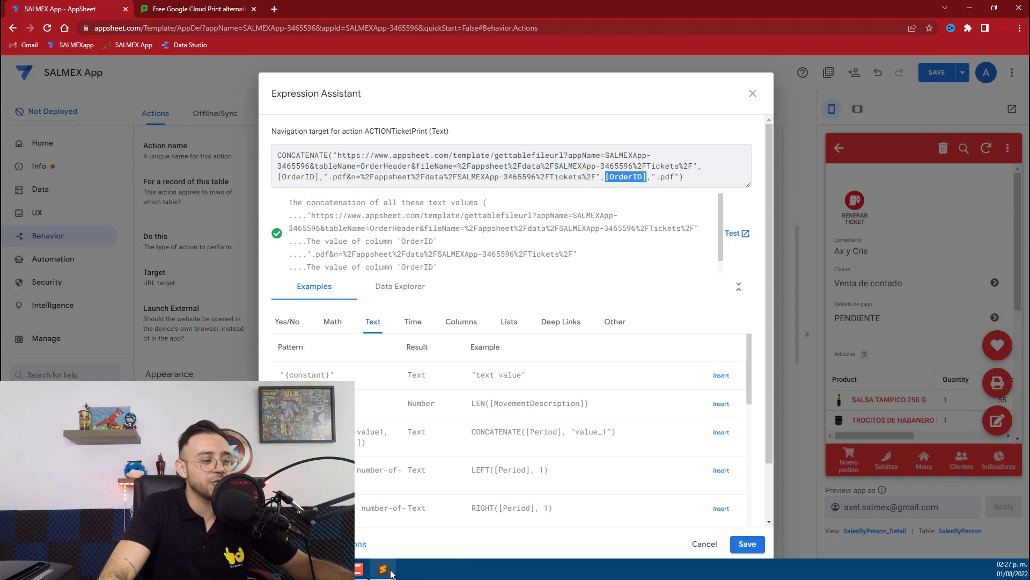
pyautogui.click(391, 574)
# Find ticket 000377 in the Sublime address, compare its fileName and n occurrences, then minimize Sublime.
pyautogui.click(585, 82)
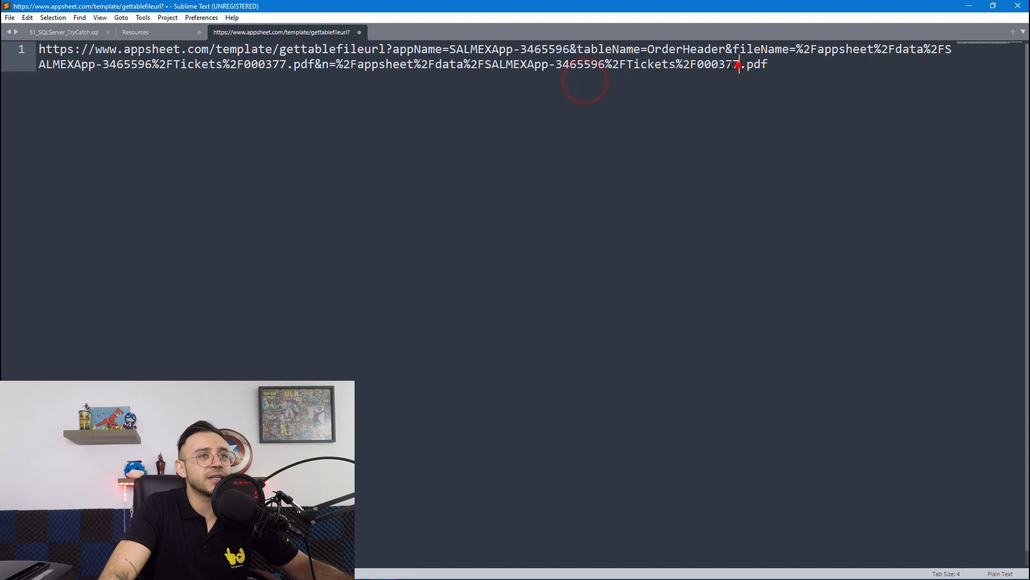
pyautogui.moveTo(740, 65); pyautogui.dragTo(697, 65)
pyautogui.hotkey('ctrl', 'f')
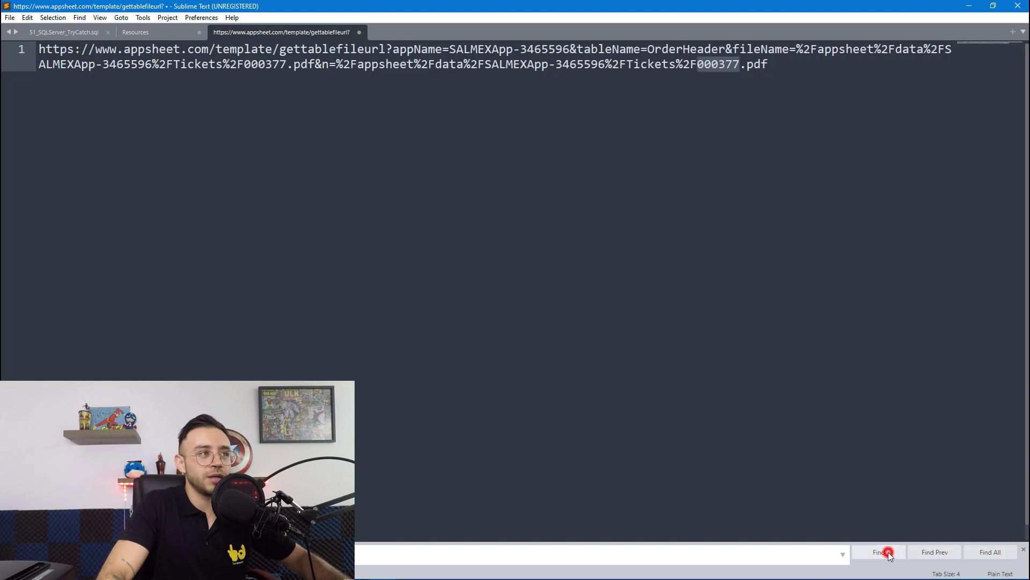
pyautogui.moveTo(251, 65); pyautogui.dragTo(285, 65)
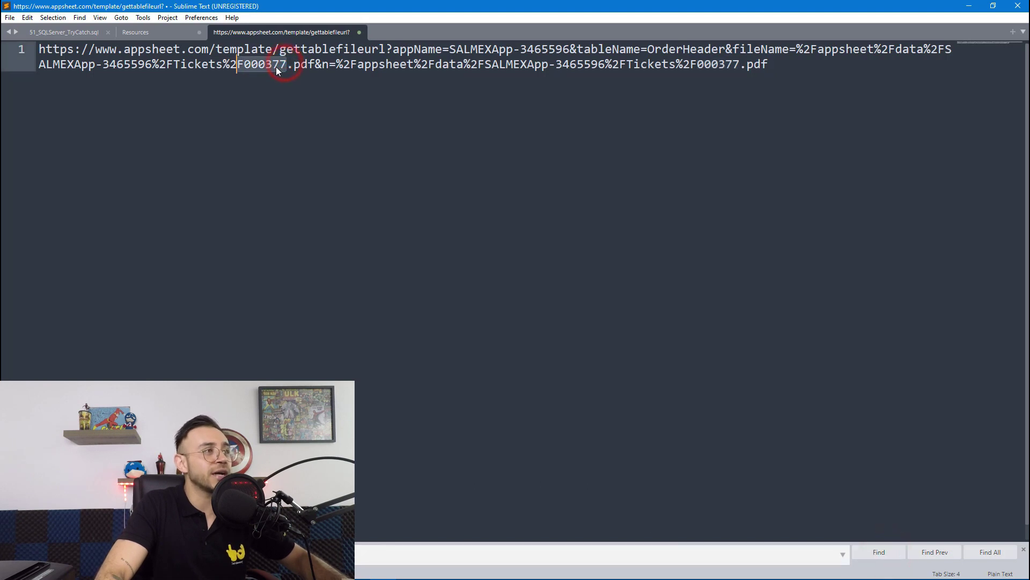
pyautogui.moveTo(739, 64); pyautogui.dragTo(692, 64)
pyautogui.moveTo(287, 64); pyautogui.dragTo(244, 64)
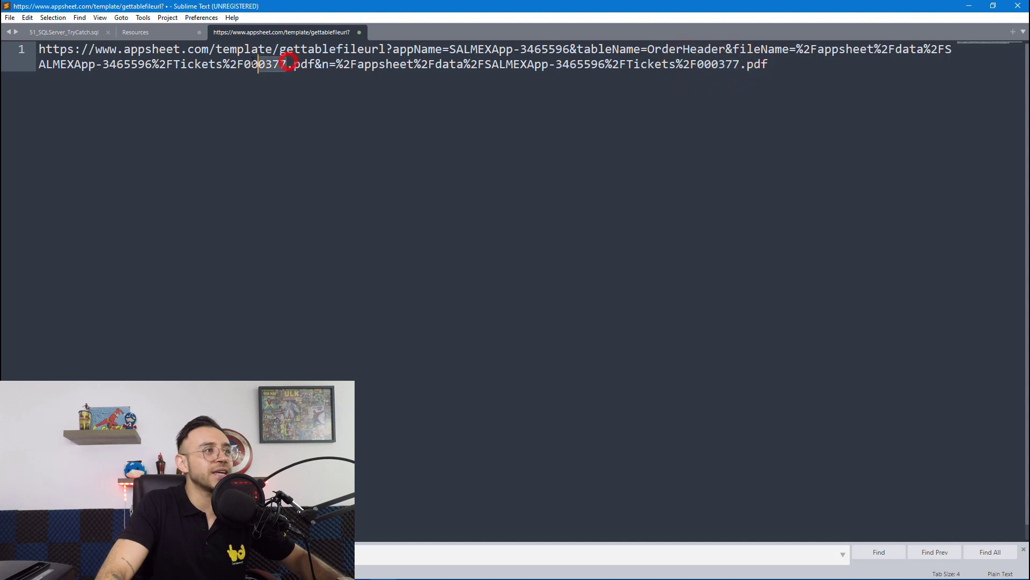
pyautogui.moveTo(770, 64); pyautogui.dragTo(2, 20)
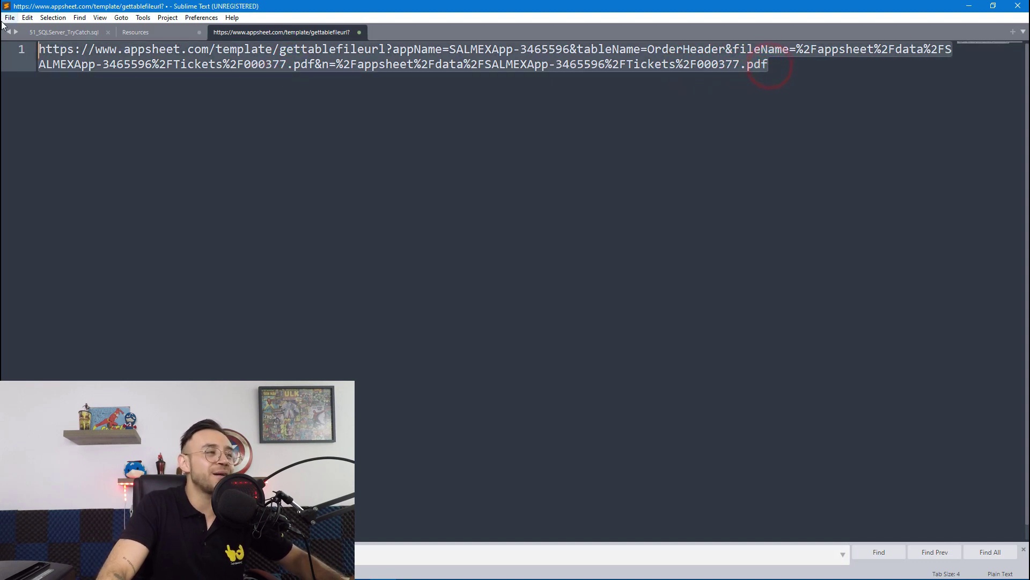
pyautogui.click(969, 6)
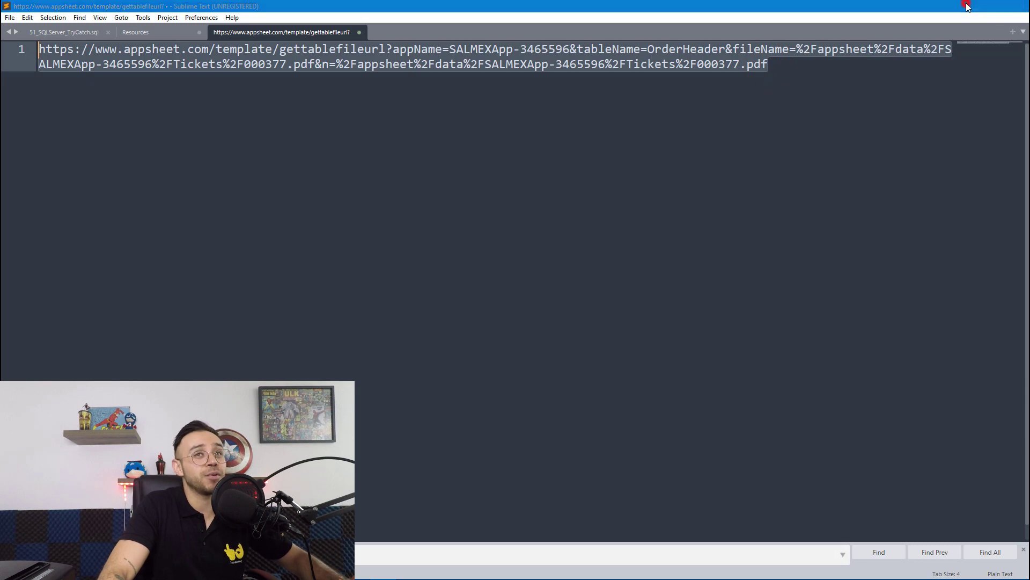
# Close the Target formula editor and save the app's ACTIONTicketPrint changes.
pyautogui.click(738, 553)
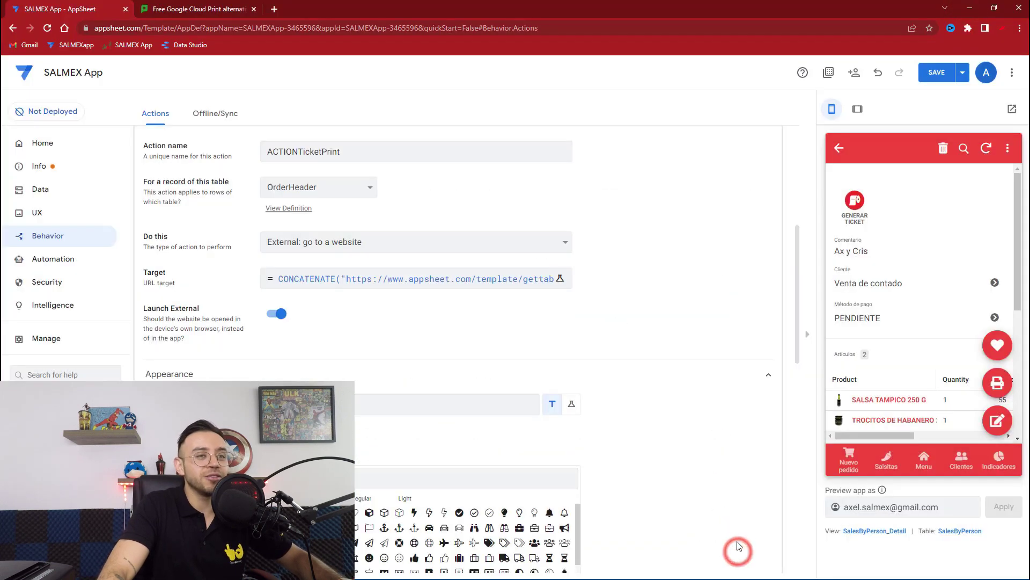
pyautogui.click(935, 79)
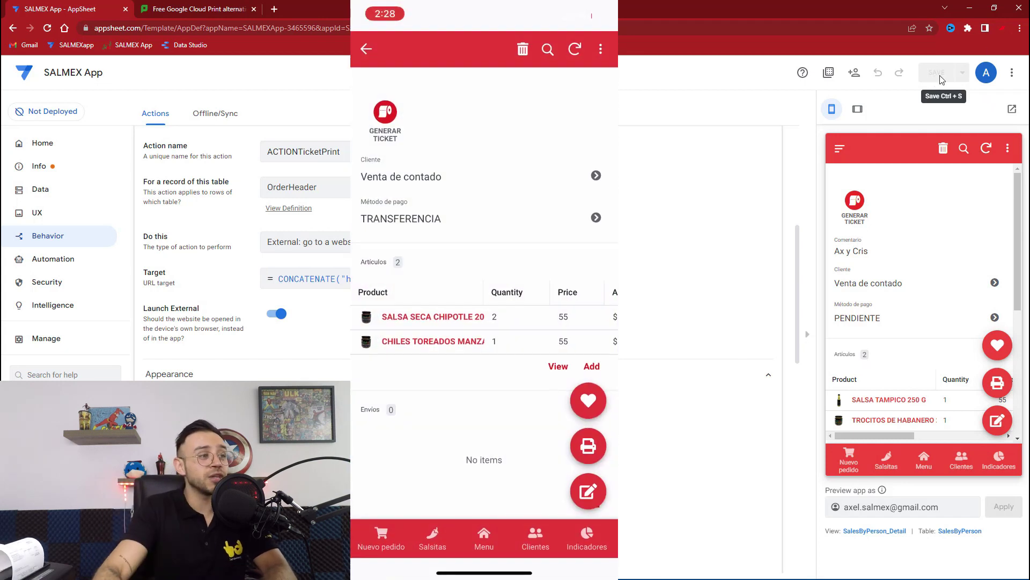
# Reopen the Target URL formula, review its base URL part, and close the editor.
pyautogui.click(392, 276)
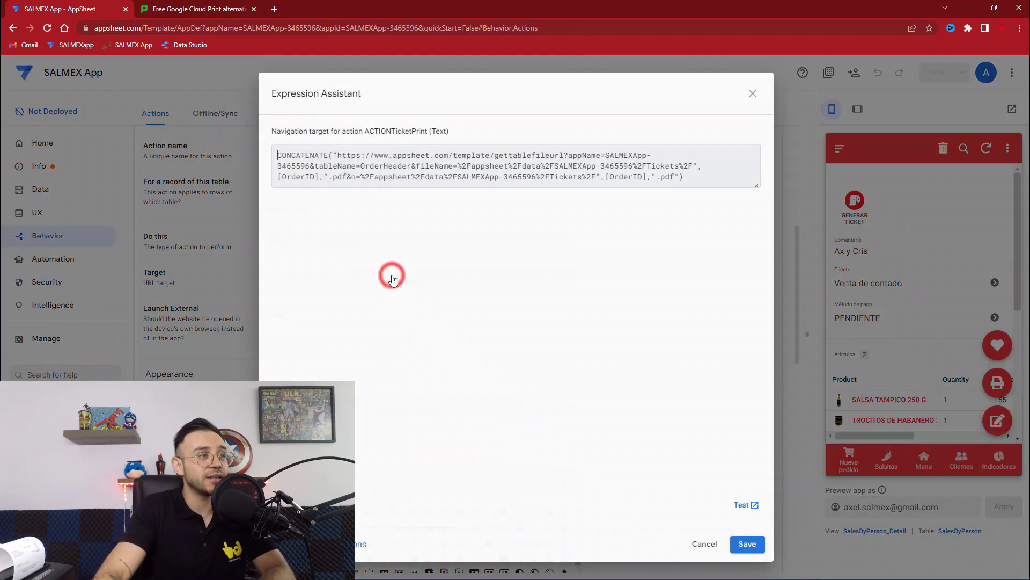
pyautogui.tripleClick(698, 179)
pyautogui.click(593, 168)
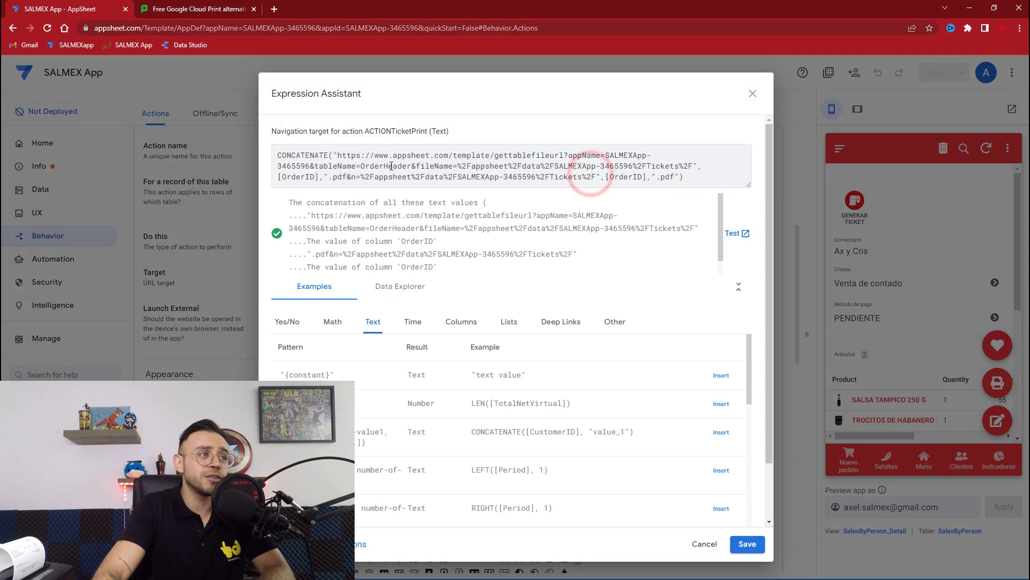
pyautogui.moveTo(338, 155); pyautogui.dragTo(628, 166)
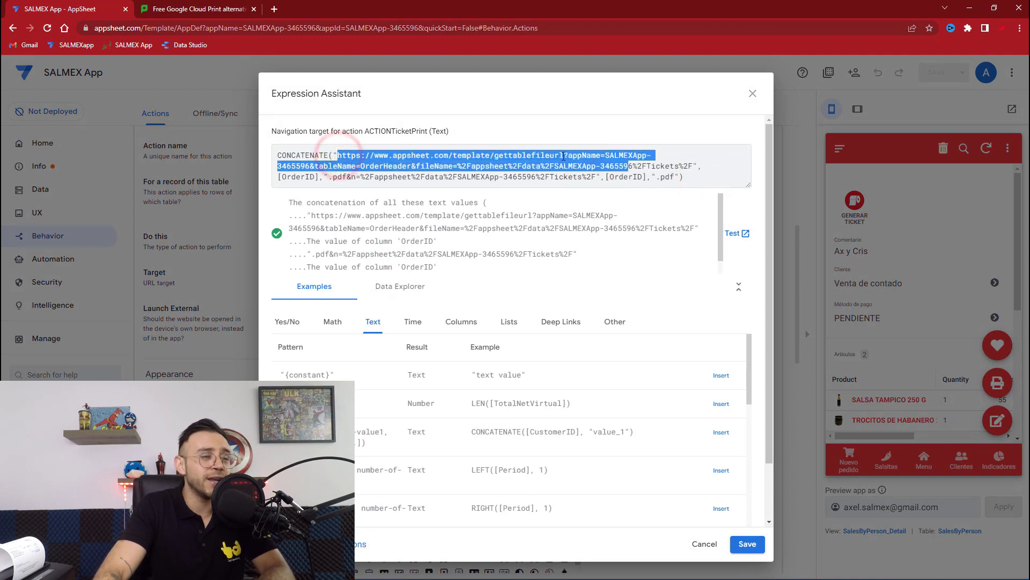
pyautogui.click(753, 93)
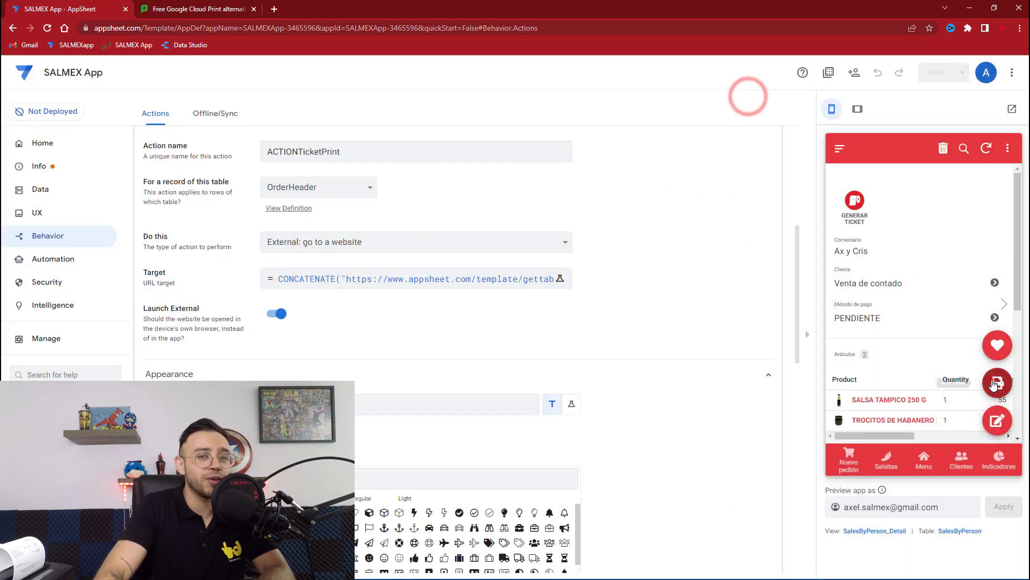
# Run the ticket print action in the preview, inspect the order 000377 PDF address, then reopen Target.
pyautogui.click(994, 381)
pyautogui.click(192, 30)
pyautogui.click(259, 30)
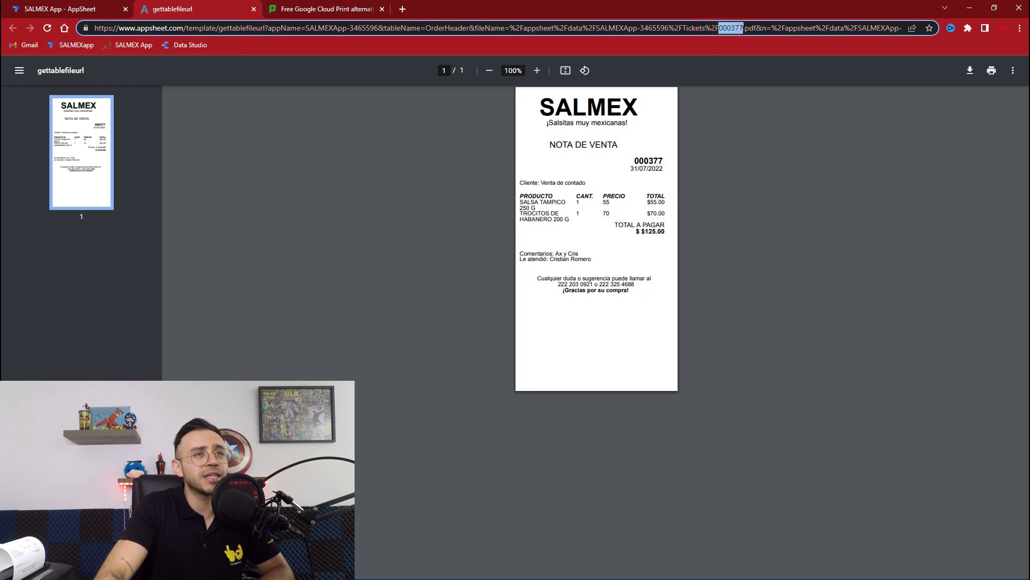
pyautogui.moveTo(829, 28); pyautogui.dragTo(984, 36)
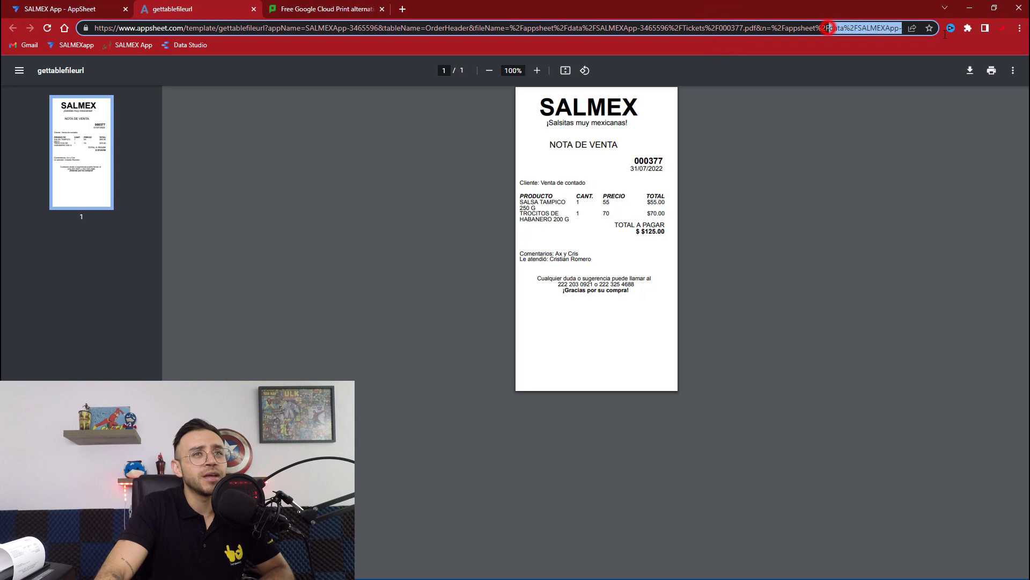
pyautogui.click(873, 28)
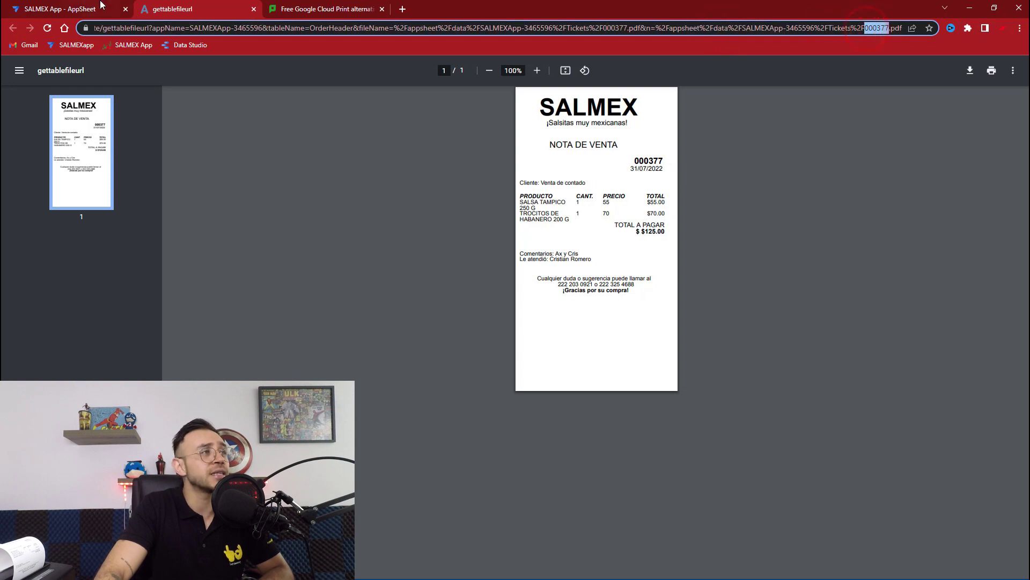
pyautogui.click(91, 9)
pyautogui.click(364, 283)
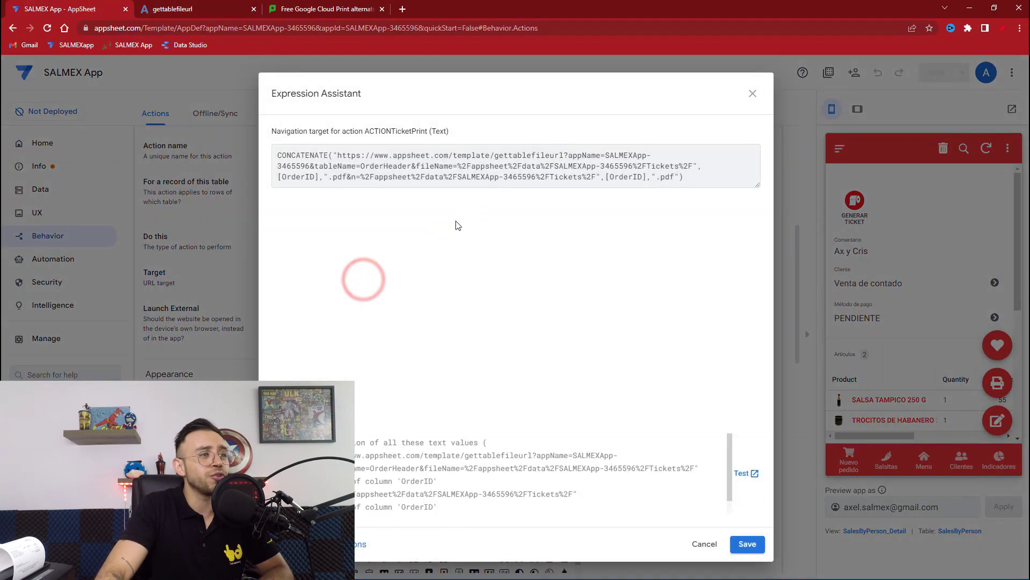
# Check [OrderID] against the Columns examples, copy it from the formula, and save the CONCATENATE target.
pyautogui.click(462, 323)
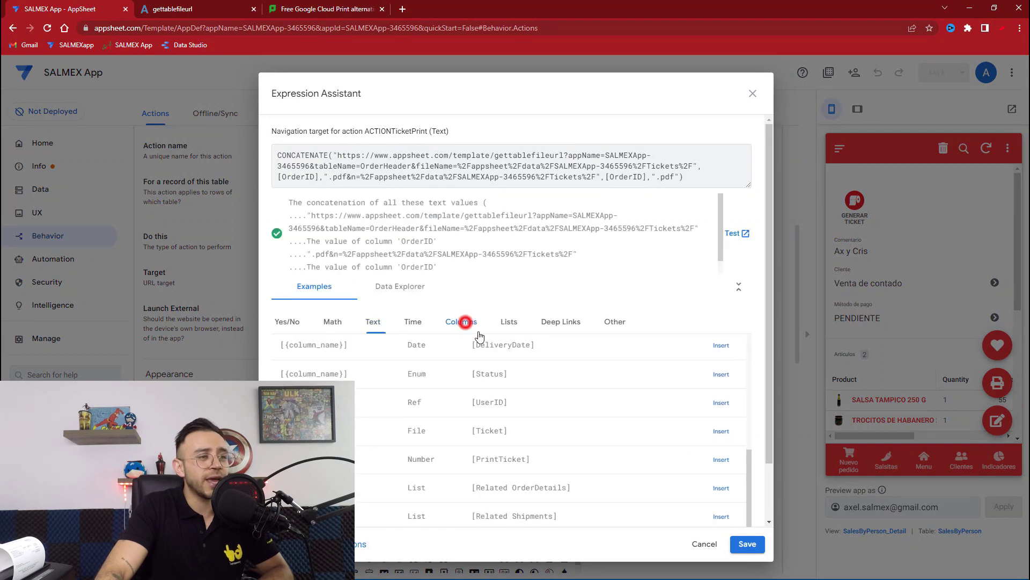
pyautogui.scroll(2, 483, 392)
pyautogui.scroll(4, 568, 413)
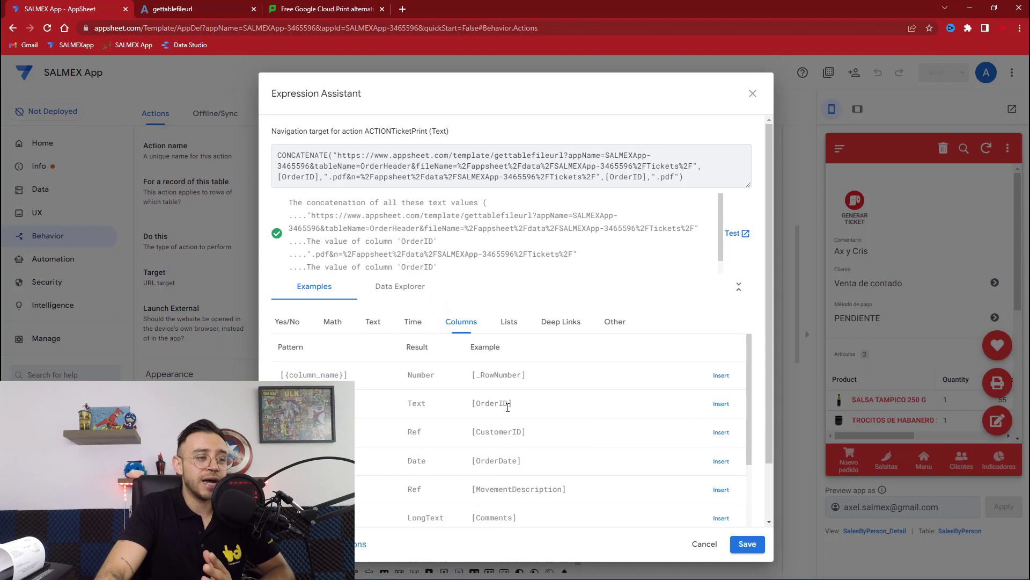
pyautogui.moveTo(499, 402); pyautogui.dragTo(505, 402)
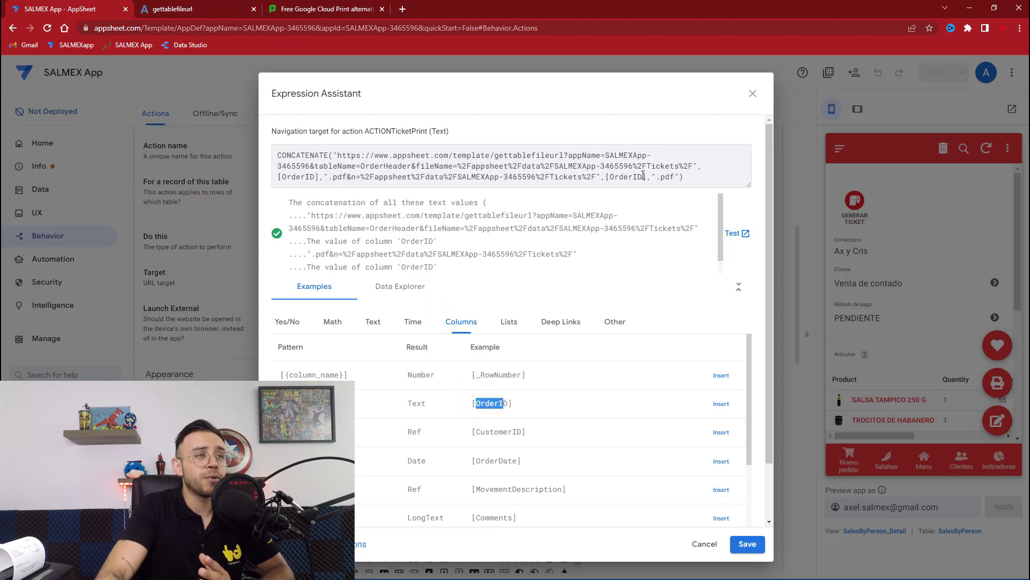
pyautogui.moveTo(620, 178); pyautogui.dragTo(607, 179)
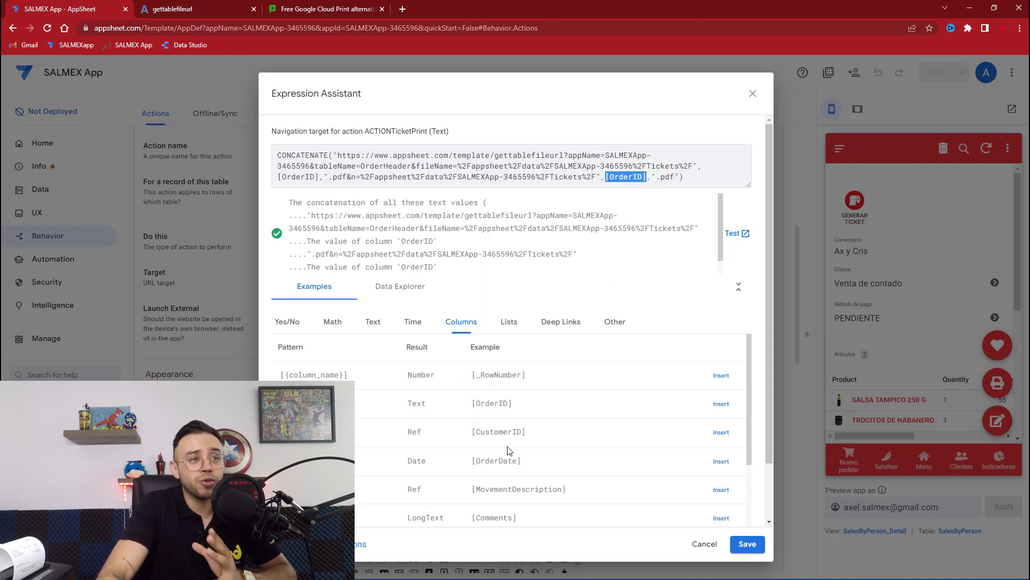
pyautogui.hotkey('ctrl', 'c')
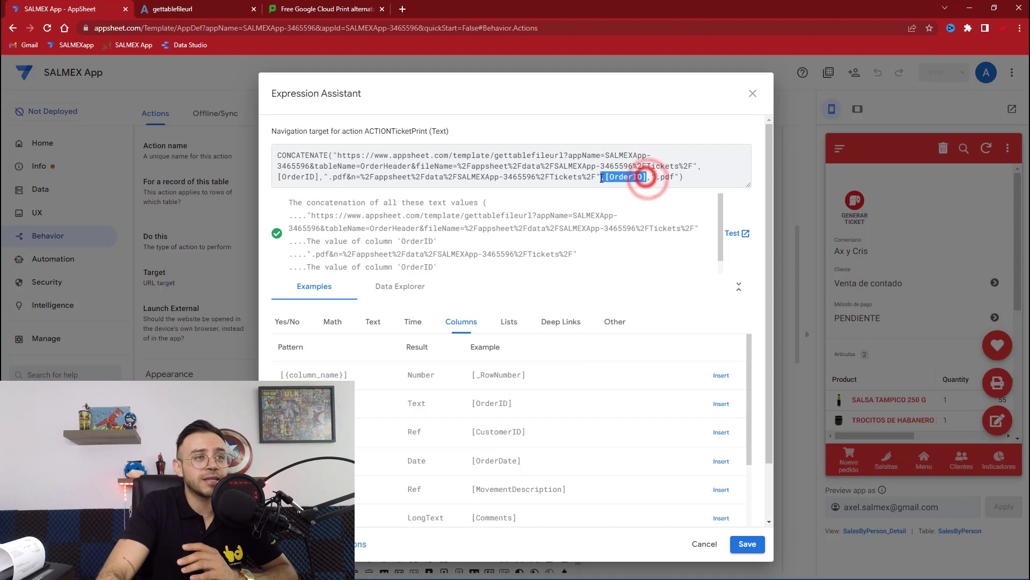
pyautogui.click(746, 543)
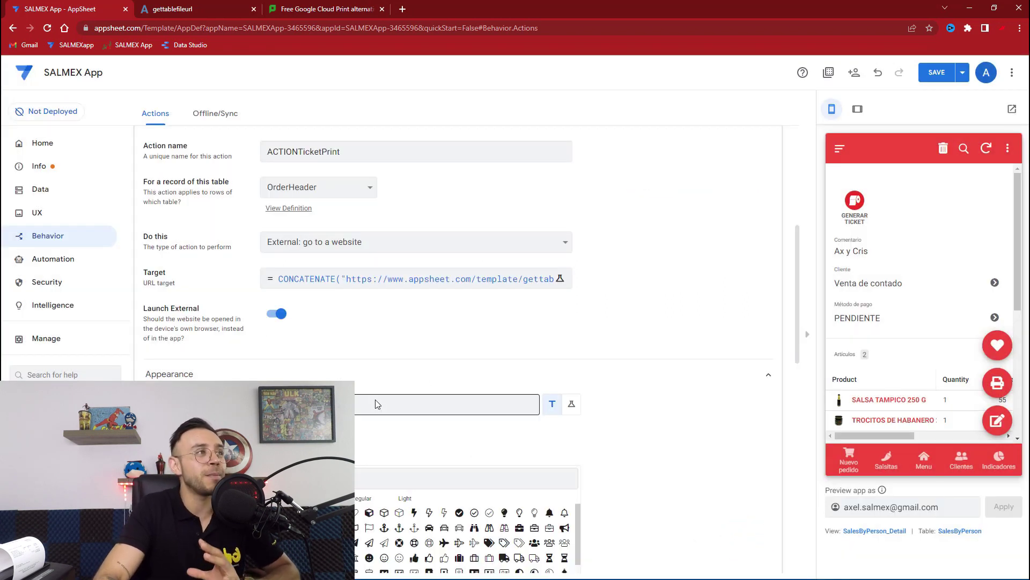
# Close the old PDF tab, rerun the print action, and print ticket 000377 from Chrome's PDF viewer.
pyautogui.click(141, 11)
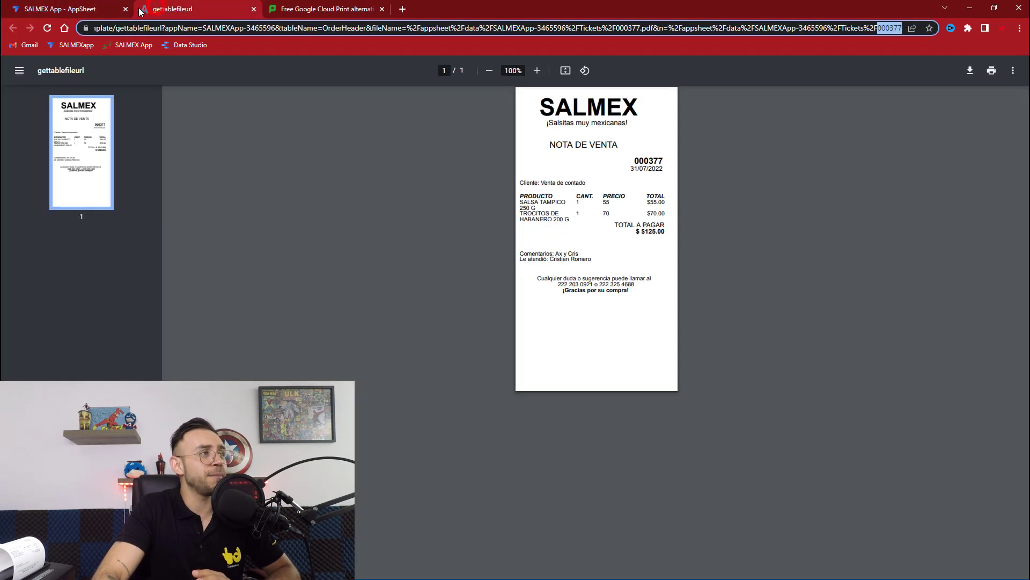
pyautogui.click(255, 9)
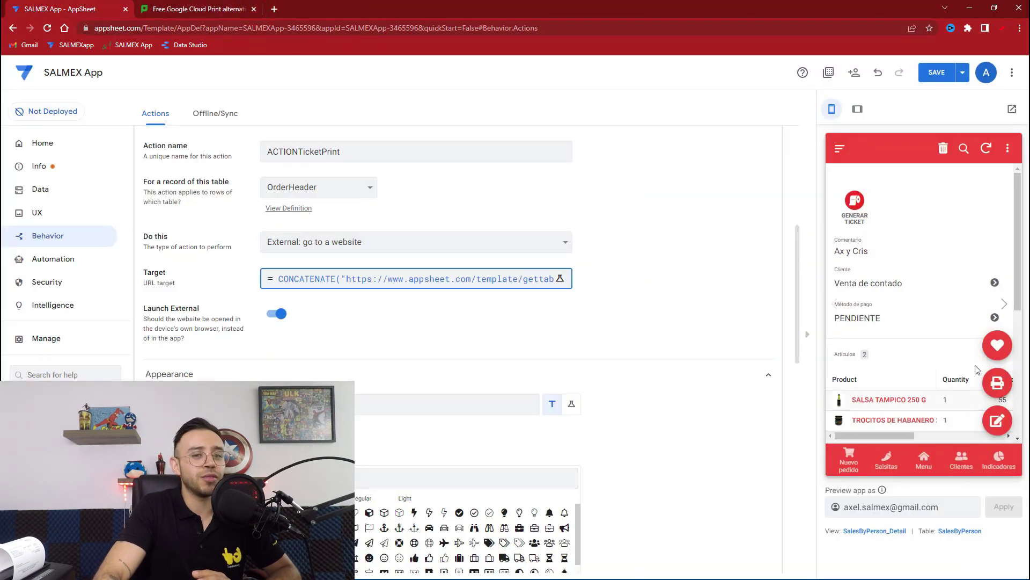
pyautogui.click(997, 382)
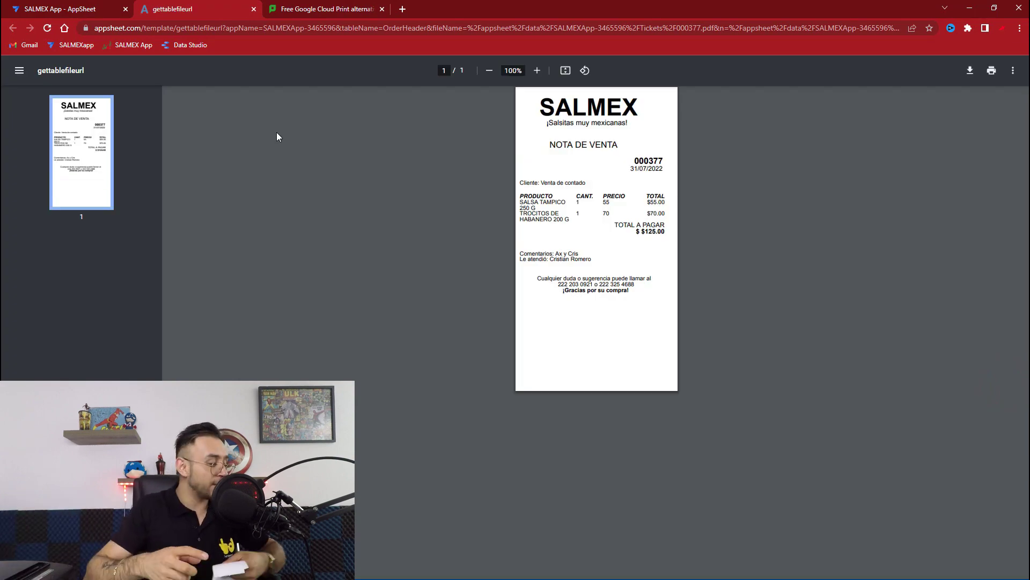
pyautogui.click(992, 71)
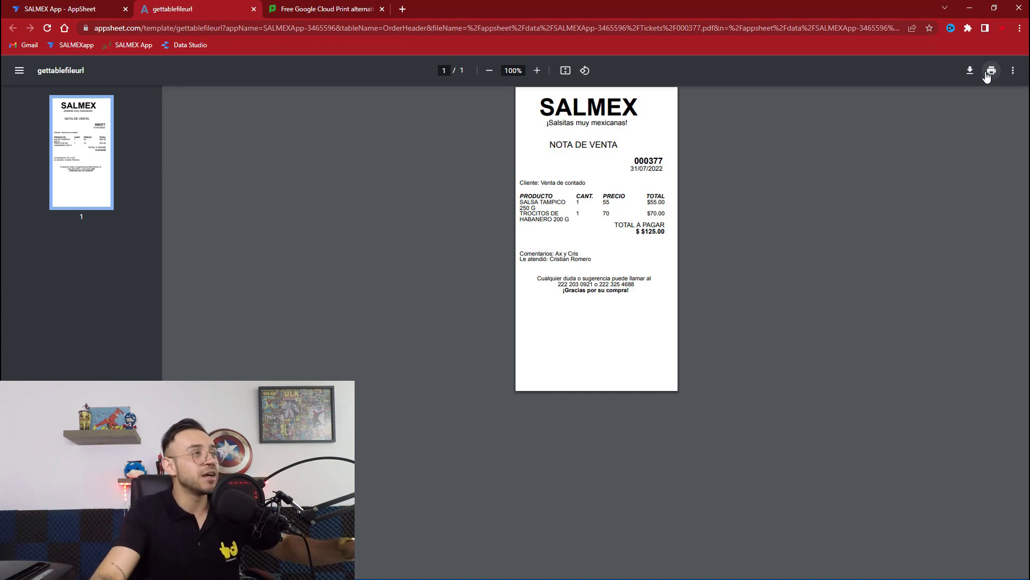
pyautogui.click(43, 6)
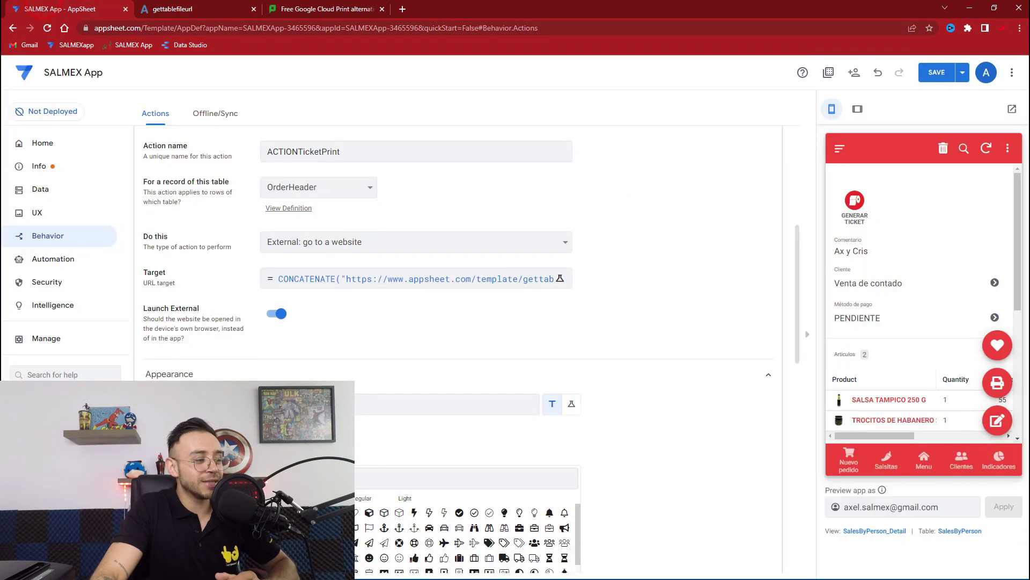
# Search 'google' in Start to launch Chrome, then close the new Chrome window.
pyautogui.press('super')
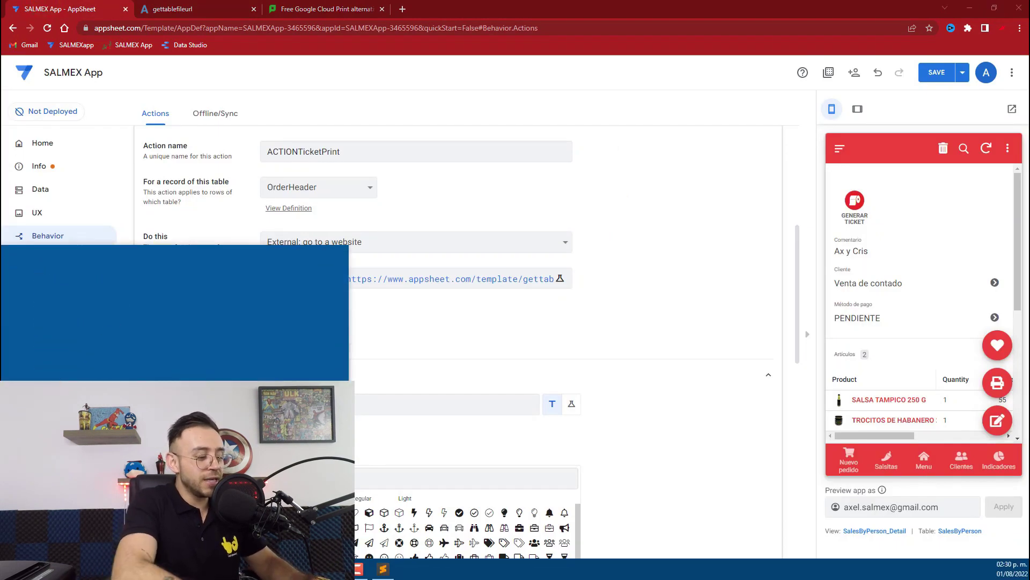
pyautogui.write('google')
pyautogui.press('Return')
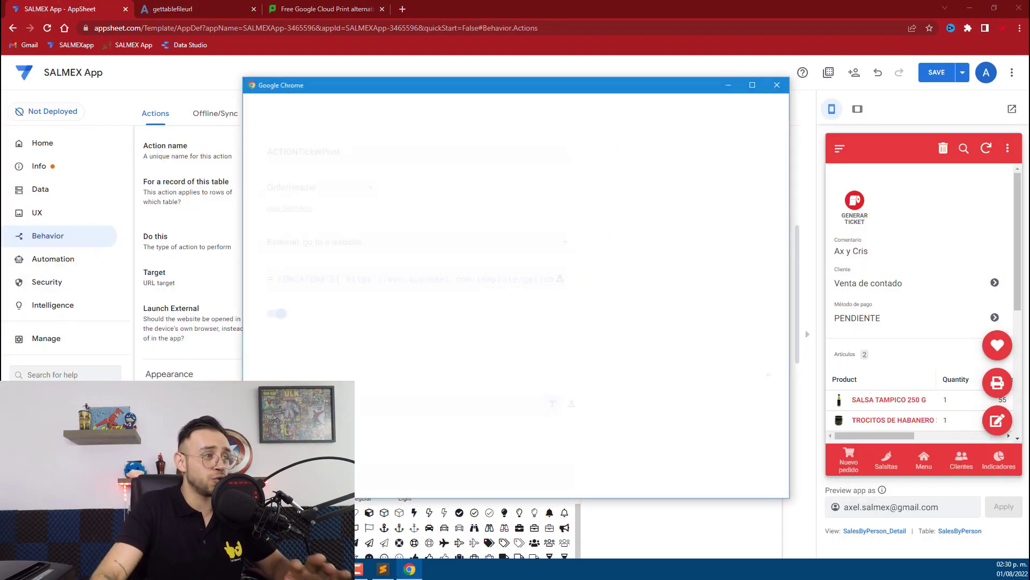
pyautogui.click(779, 84)
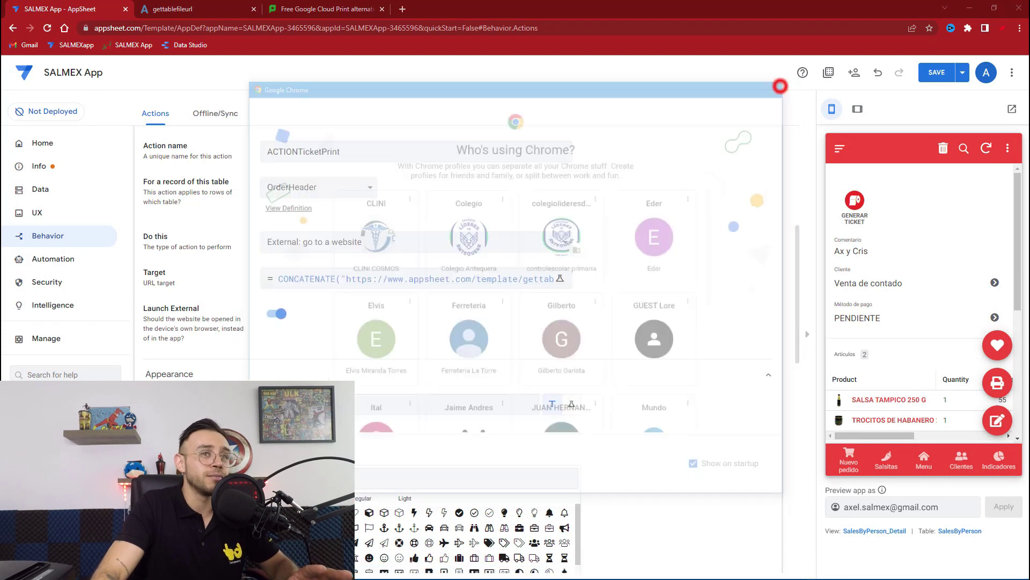
# Search 'goo' in Start and open the file location of the Google Chrome shortcut.
pyautogui.press('super')
pyautogui.press('super')
pyautogui.press('super')
pyautogui.write('goo')
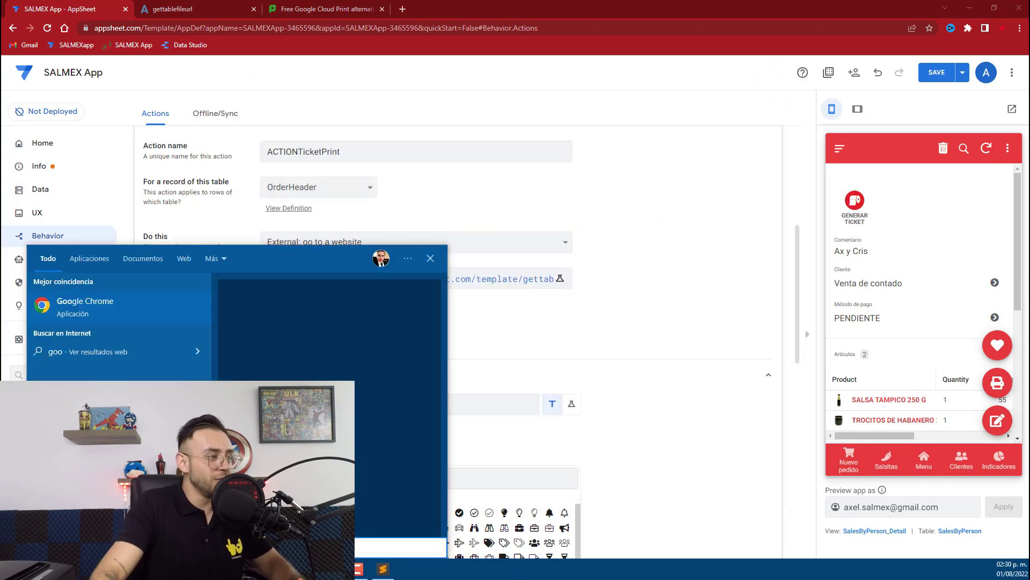
pyautogui.rightClick(116, 309)
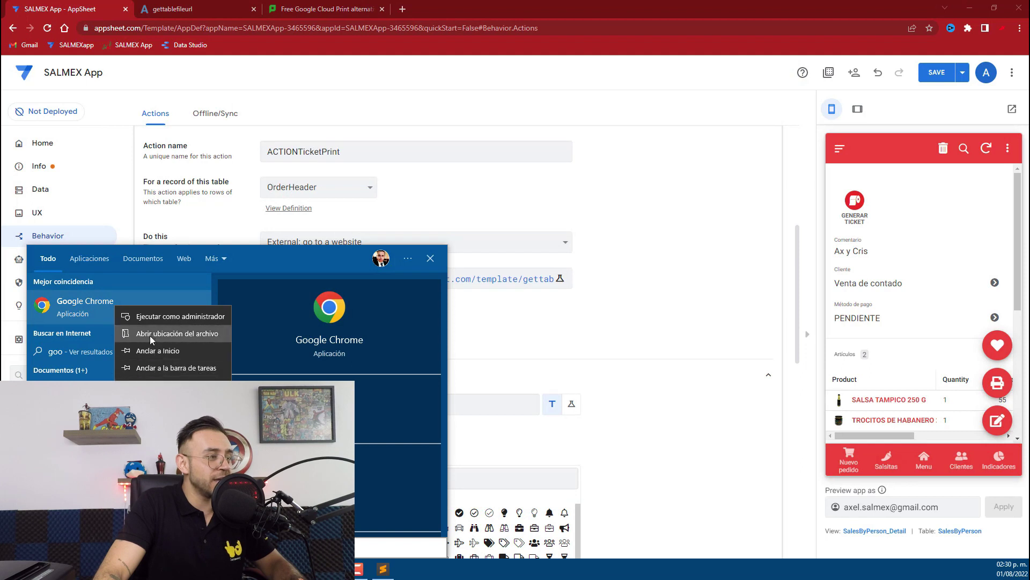
pyautogui.click(152, 337)
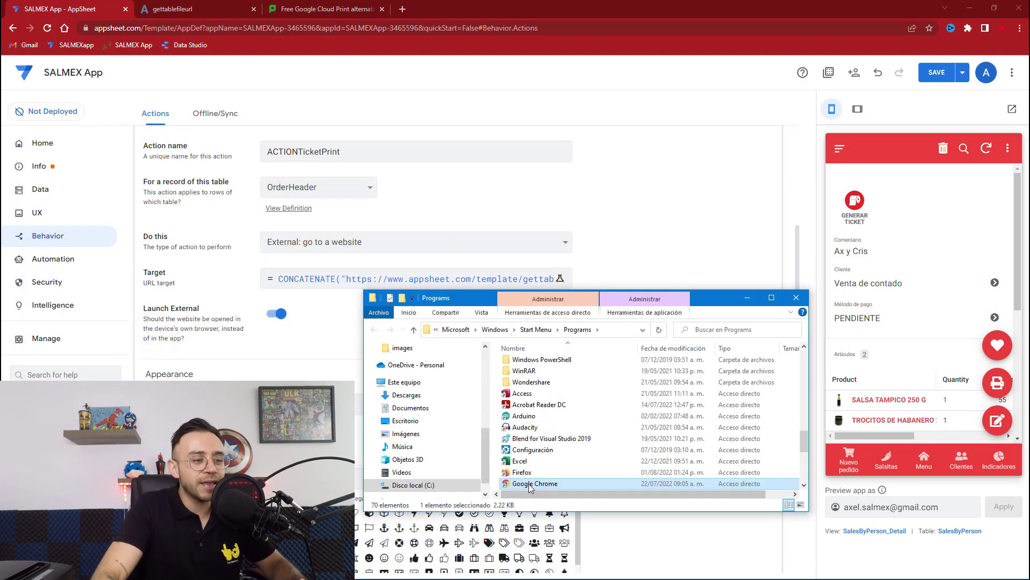
# Open the Google Chrome shortcut's Properties and check the --kiosk-printing flag at the end of its target.
pyautogui.rightClick(530, 486)
pyautogui.click(556, 475)
pyautogui.click(674, 390)
pyautogui.moveTo(675, 390); pyautogui.dragTo(722, 395)
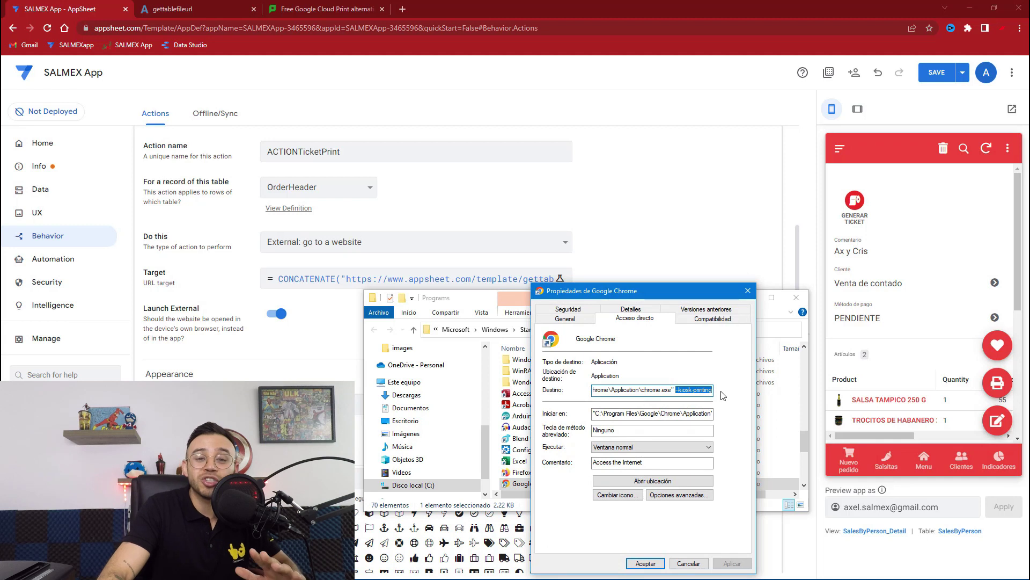
pyautogui.click(693, 395)
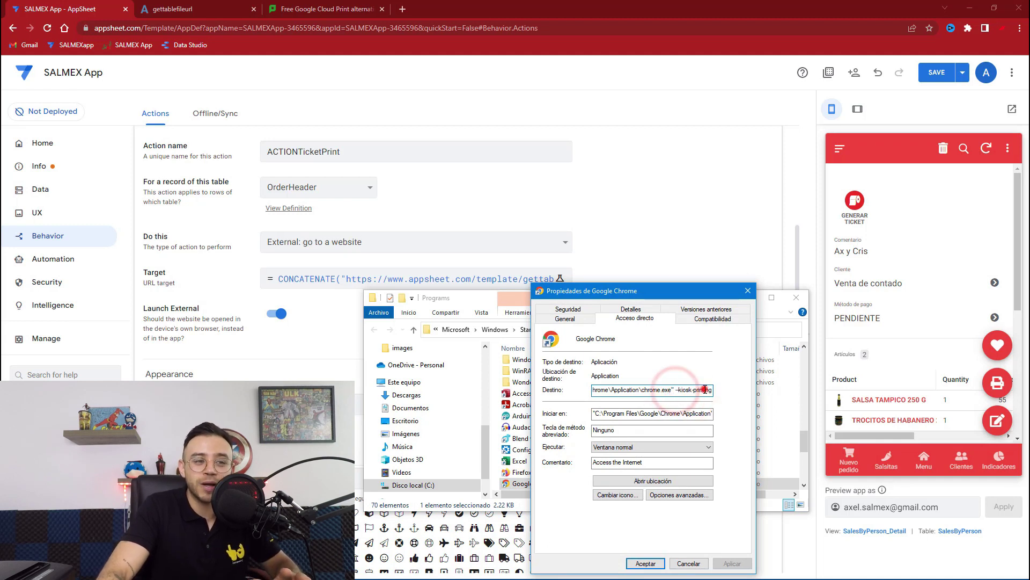
pyautogui.moveTo(677, 390); pyautogui.dragTo(715, 394)
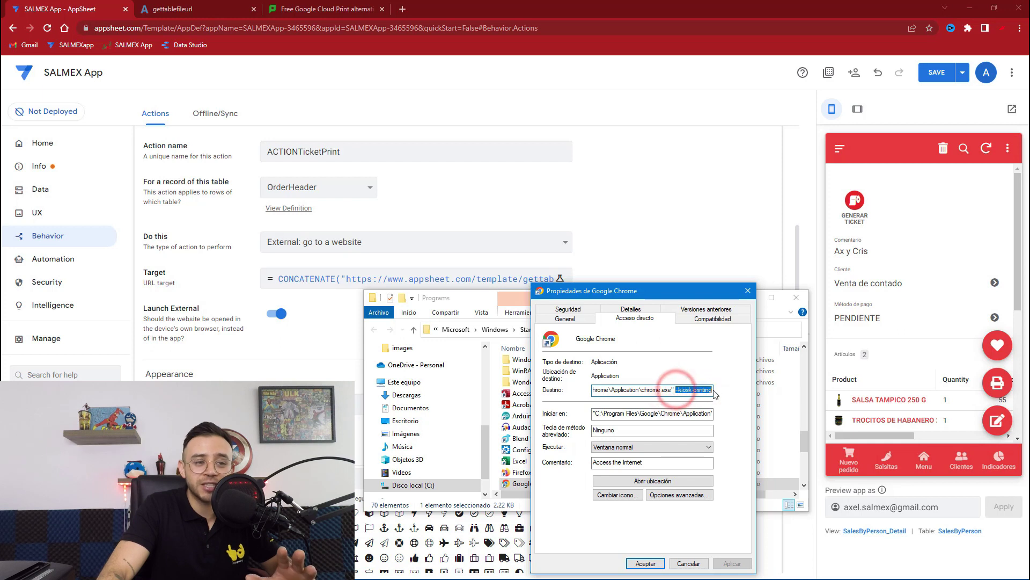
pyautogui.click(693, 392)
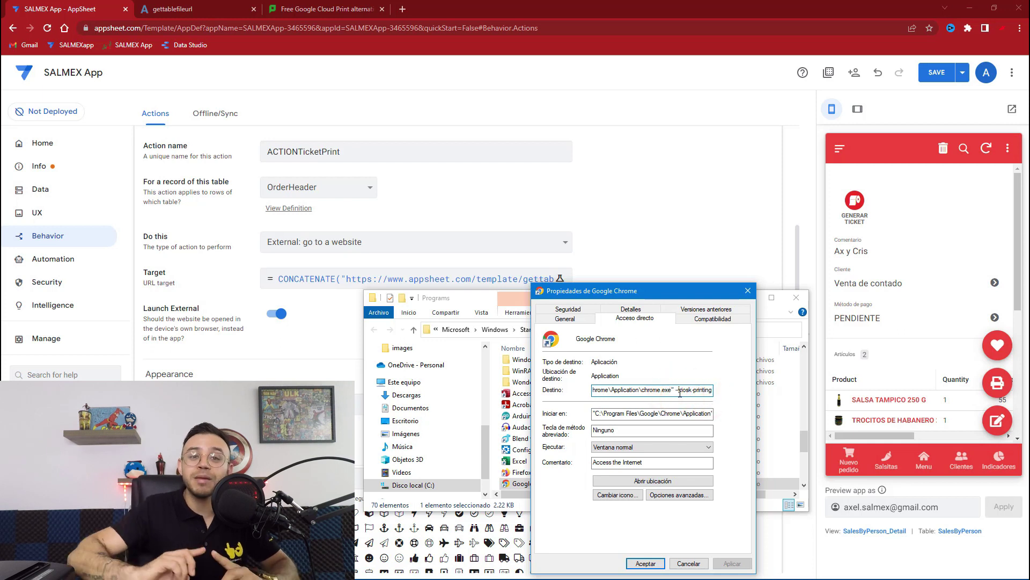